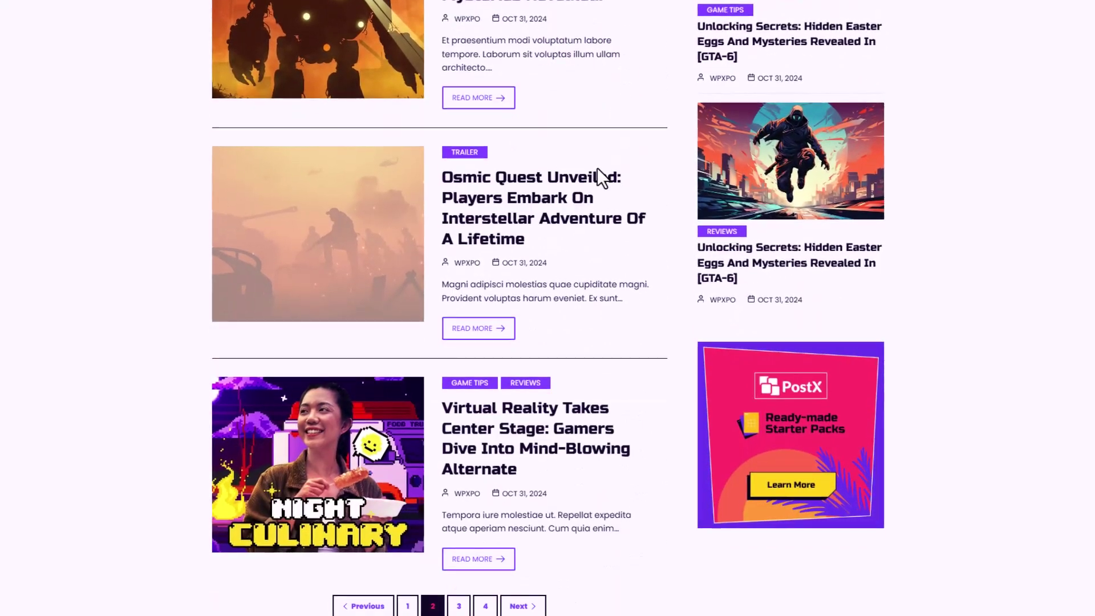
scroll(597, 167, down, 4)
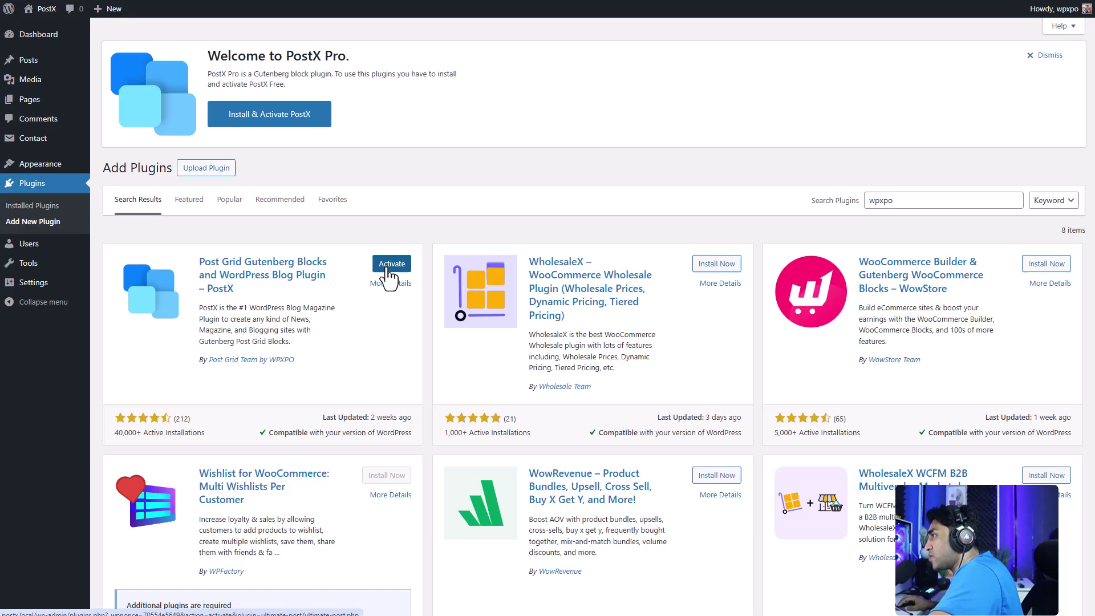
Activate the PostX plugin and open the All Pages list
click(388, 270)
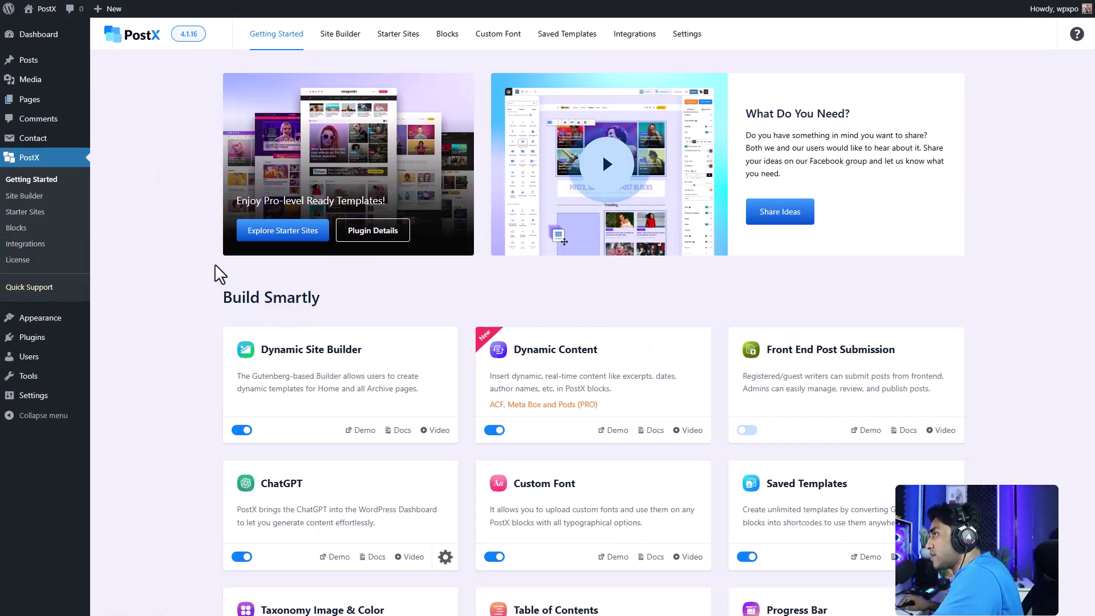
mouse_move(73, 98)
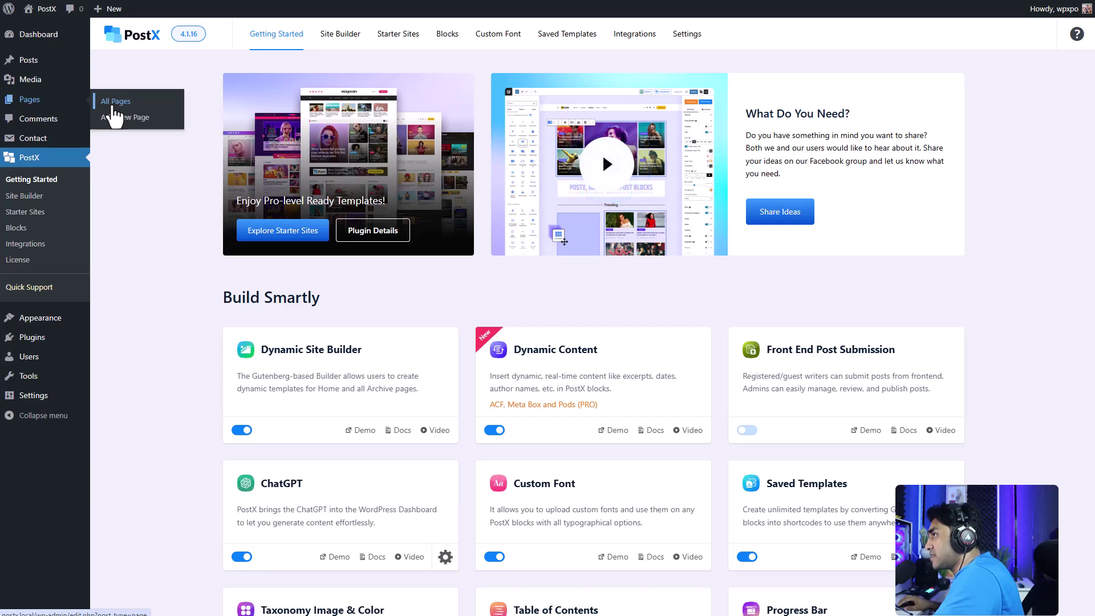
click(114, 104)
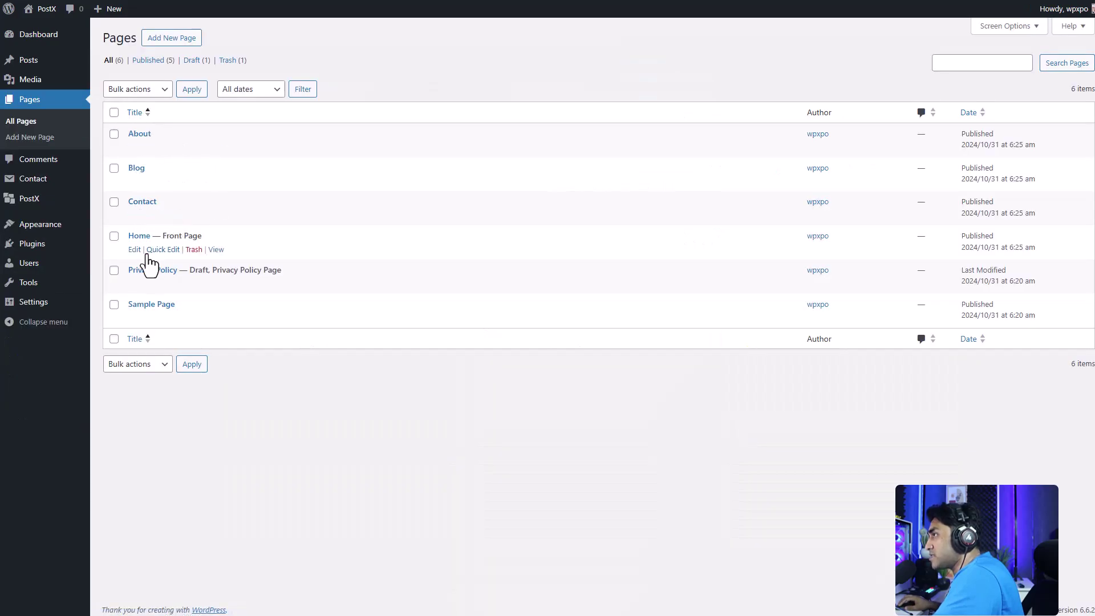
Edit the Home page and enable Advanced Pagination on its Post Module block
click(135, 249)
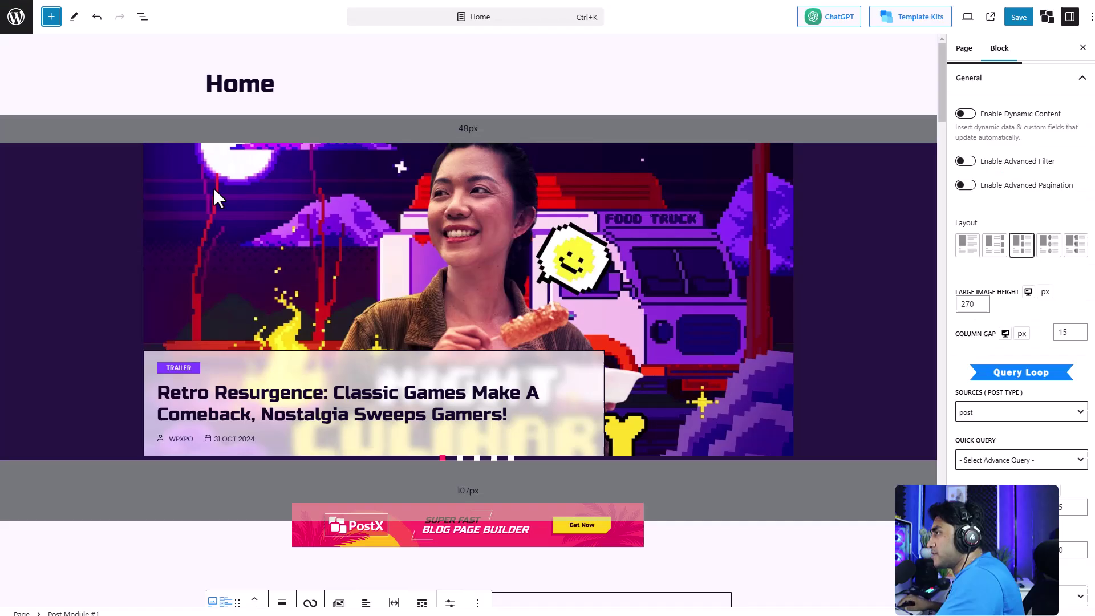
scroll(214, 187, down, 3)
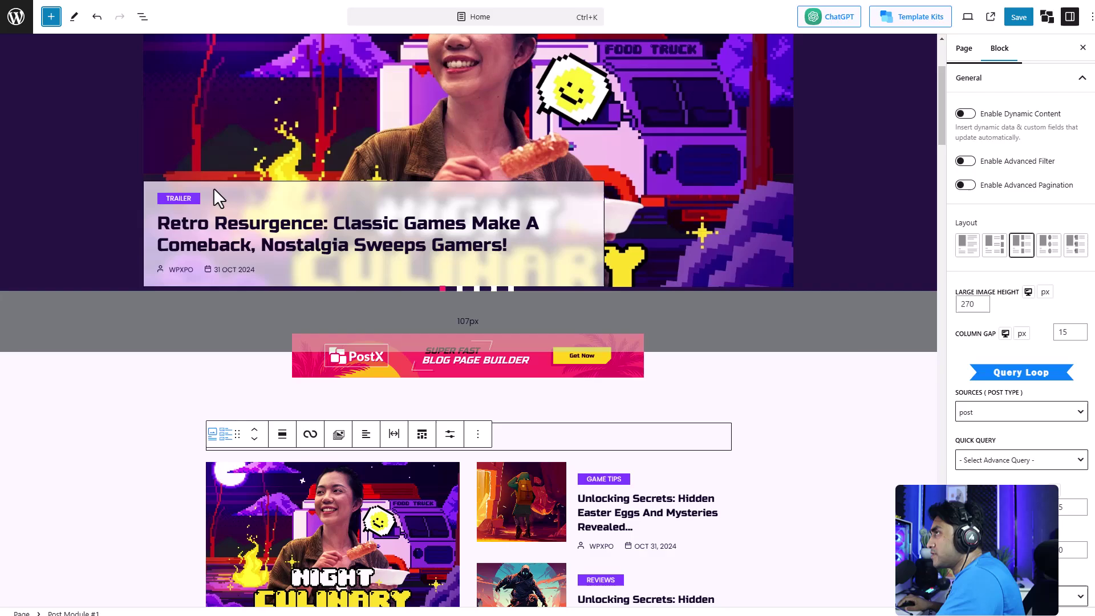
scroll(214, 187, down, 5)
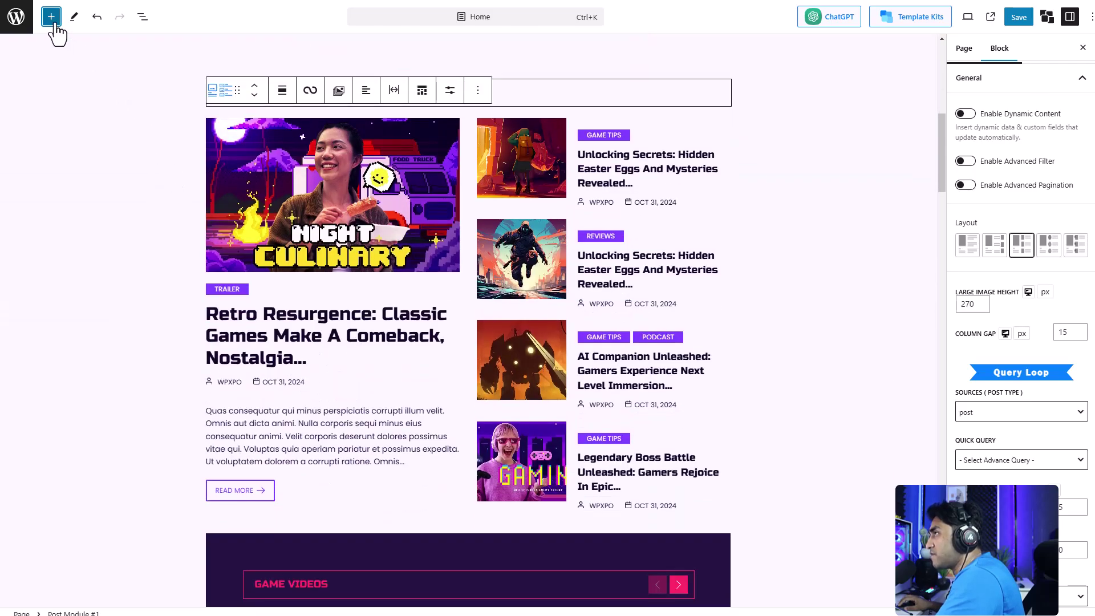
click(51, 17)
mouse_move(161, 140)
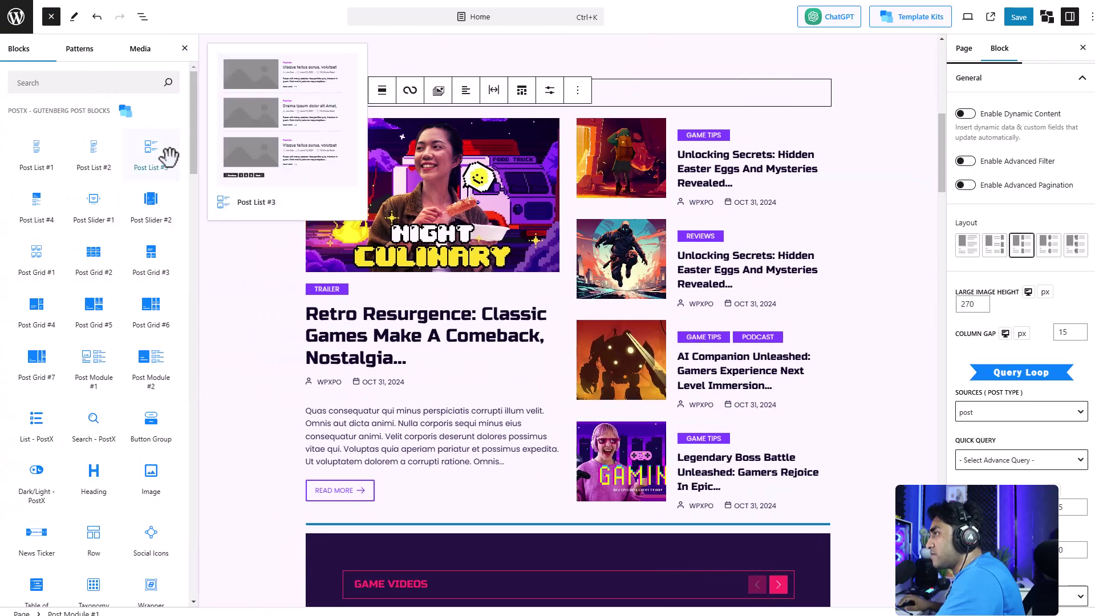
mouse_move(168, 190)
mouse_move(108, 250)
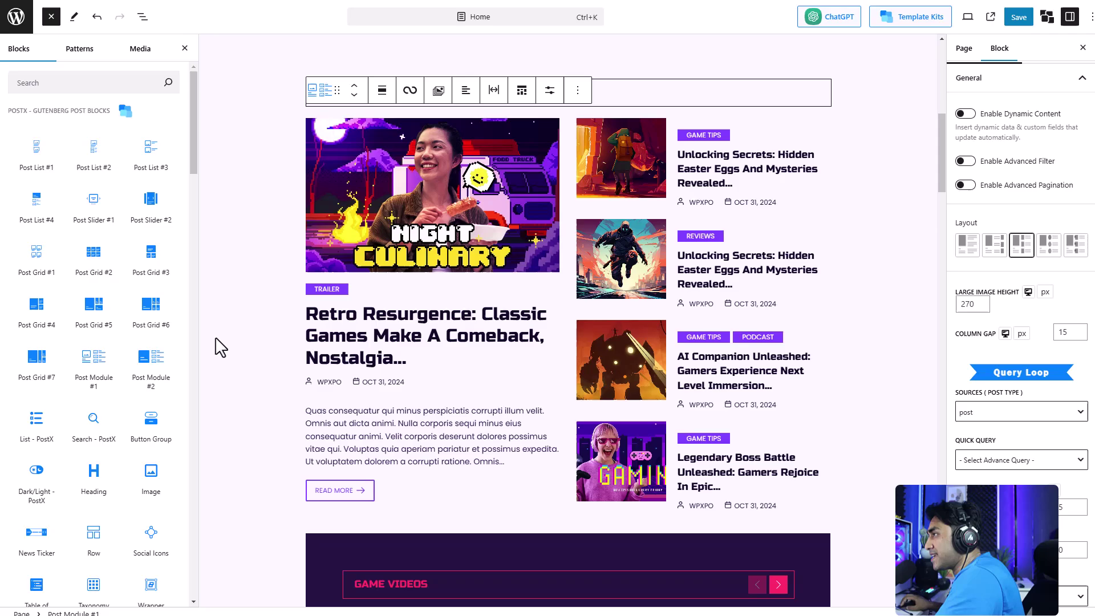
click(440, 342)
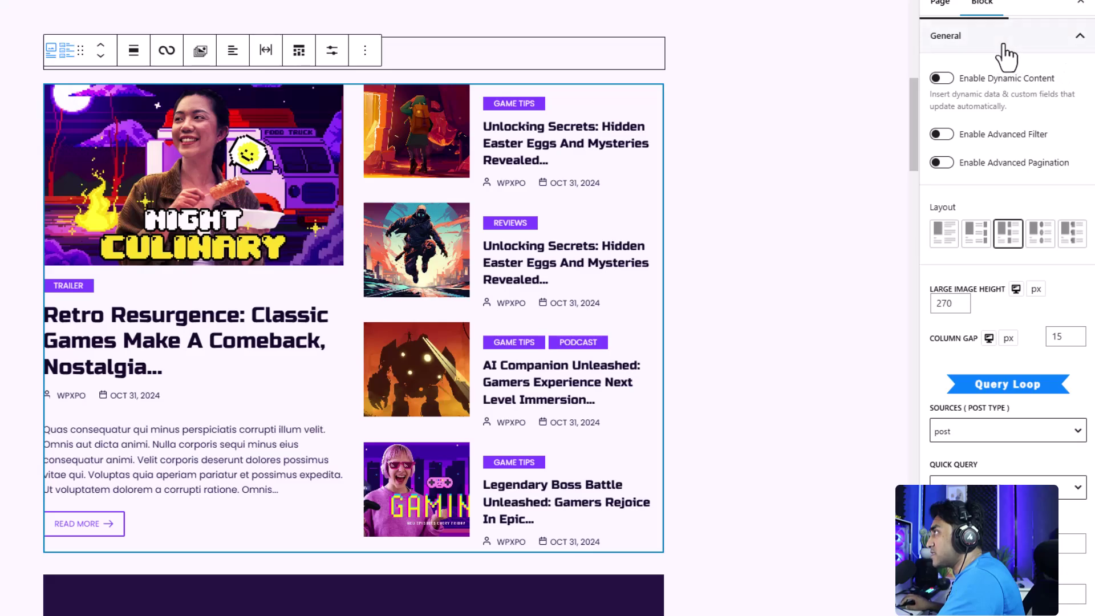
click(942, 162)
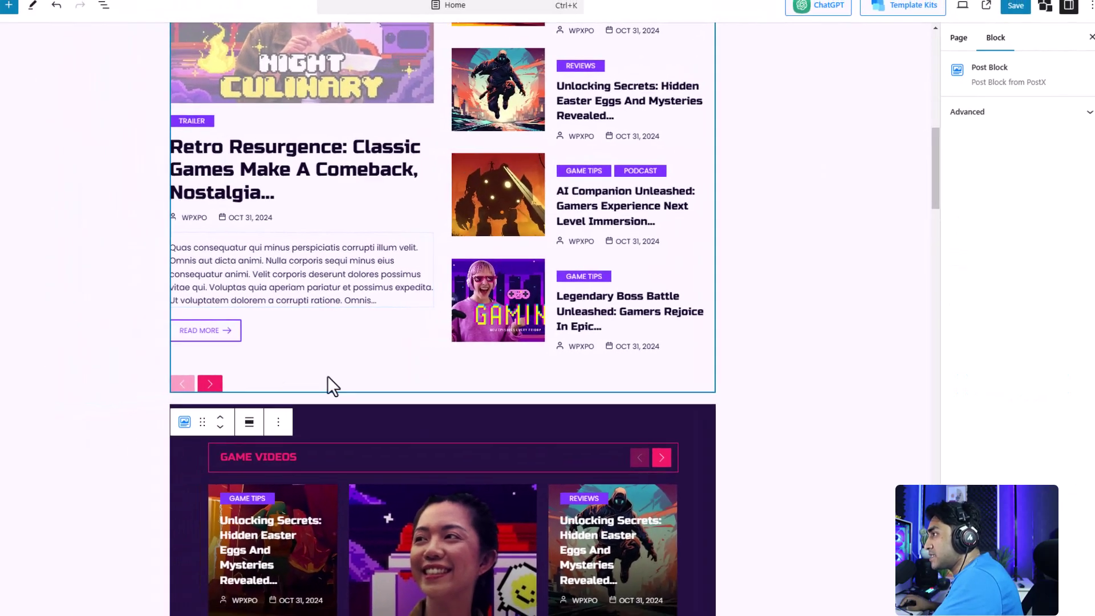
Set the pagination type to numbered Pagination with 'Newer Posts' and 'Older Posts' labels
click(230, 383)
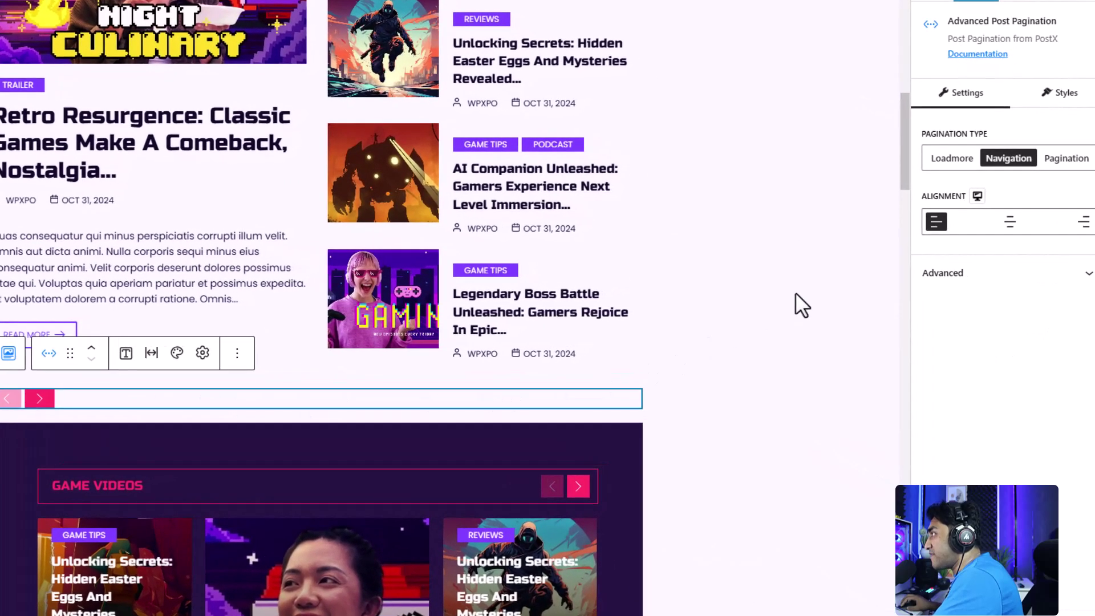
click(1055, 176)
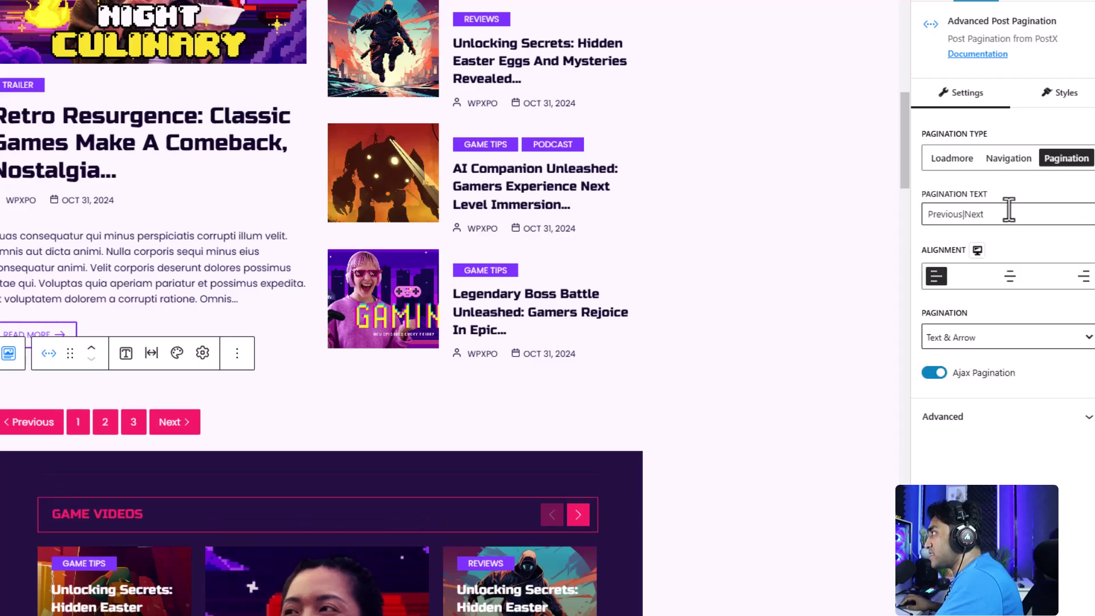
drag(999, 213, 969, 214)
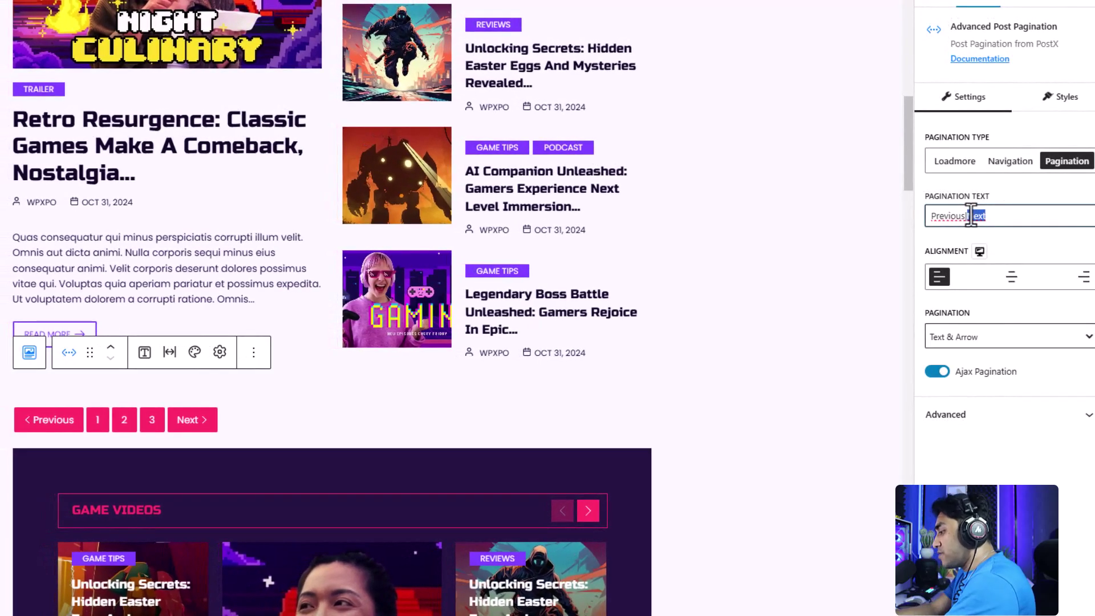
text(Older Posts)
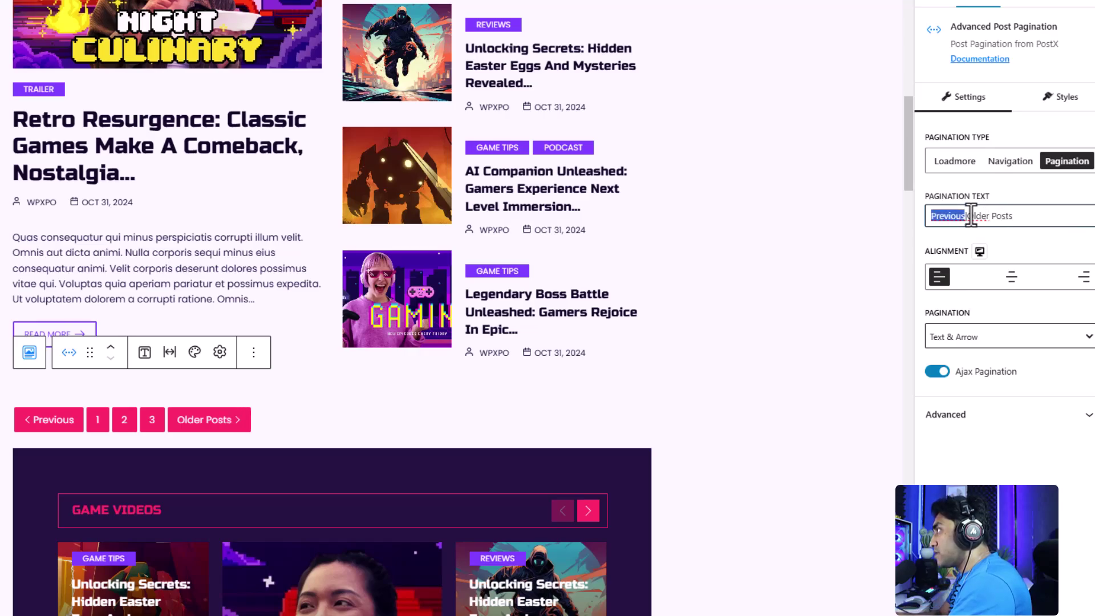
text(Newer)
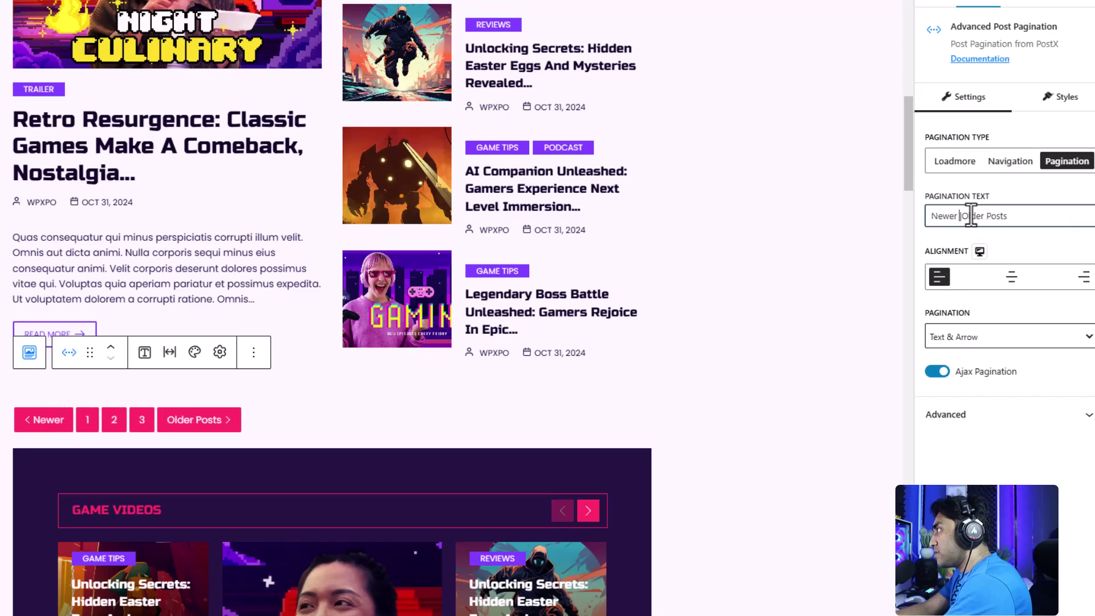
text( Posts)
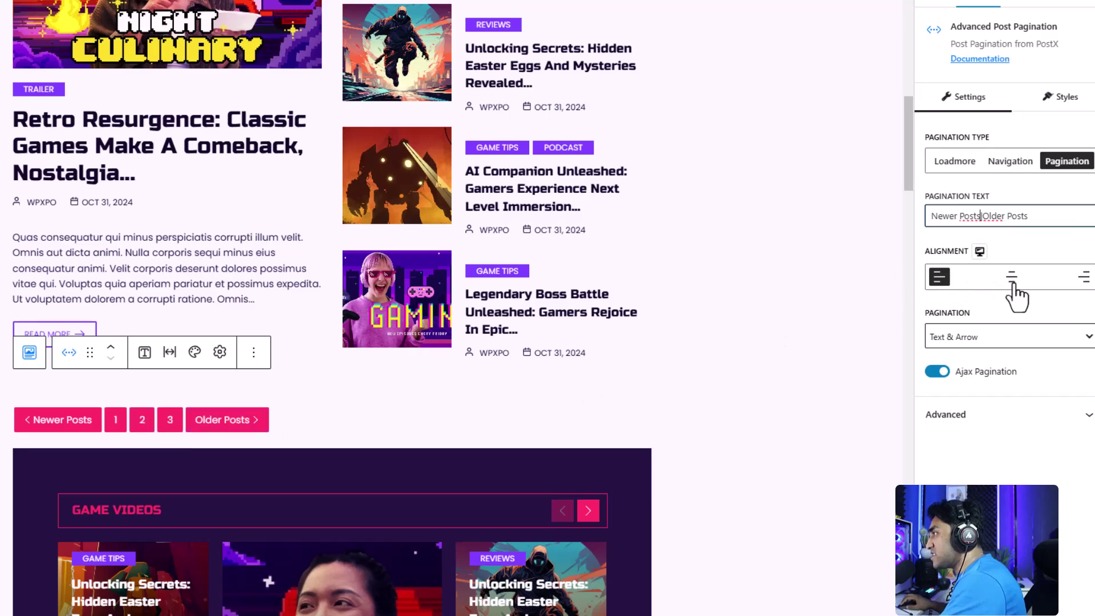
Center the pagination, keep the Text & Arrow display, and turn on Ajax Pagination
click(1013, 284)
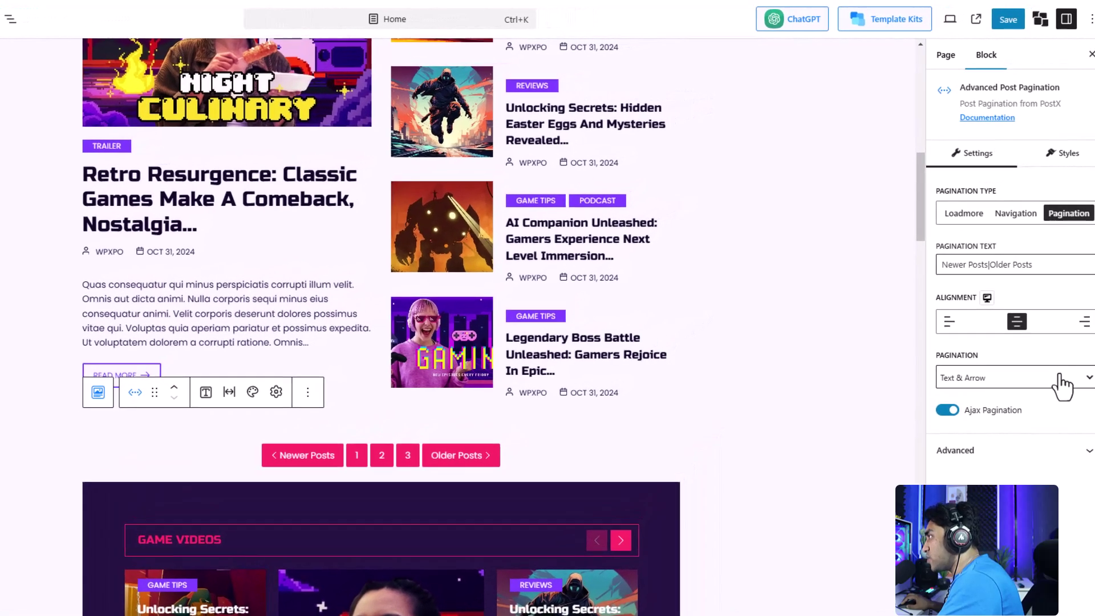
click(1063, 334)
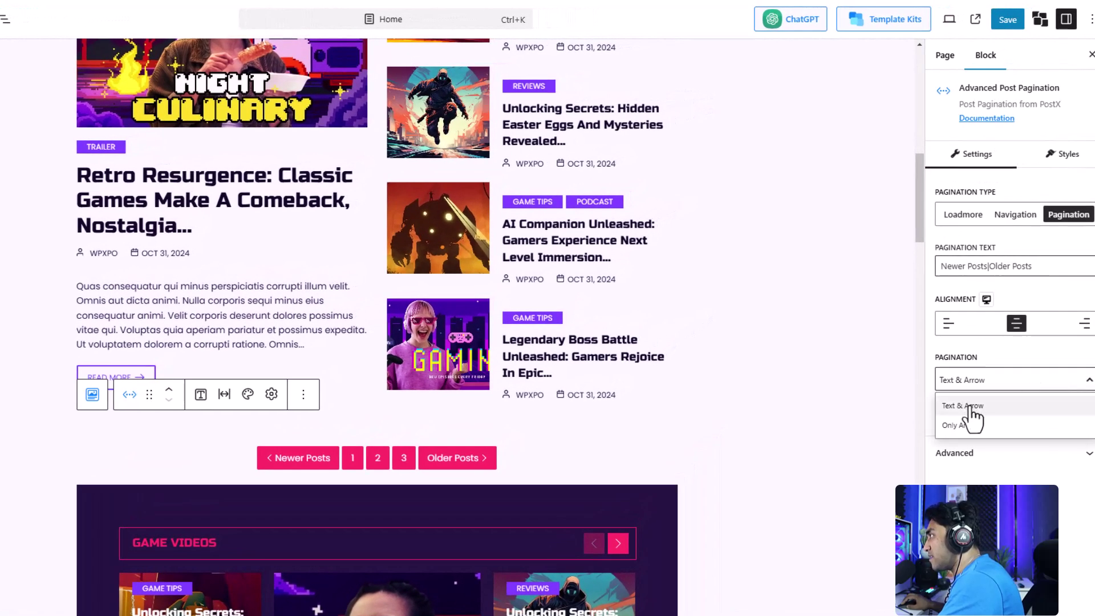
click(970, 426)
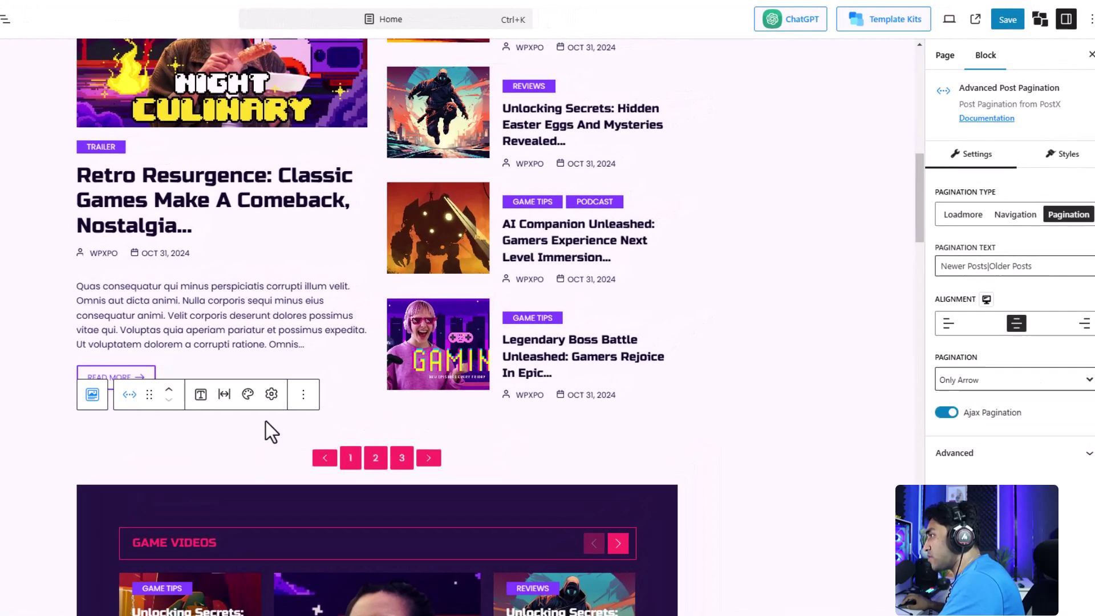
click(1000, 383)
click(970, 405)
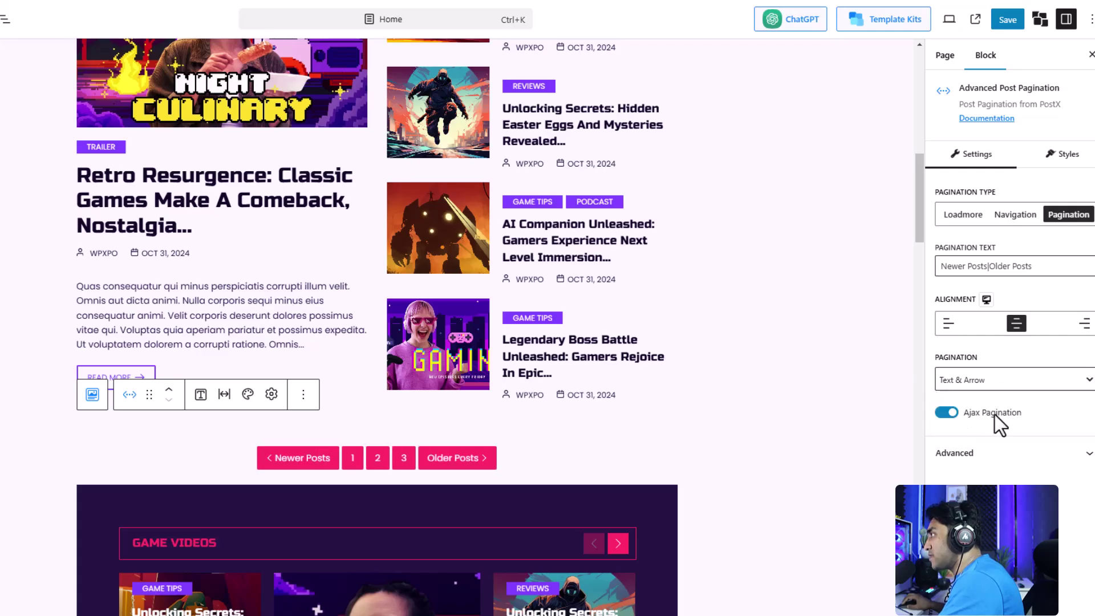
click(943, 416)
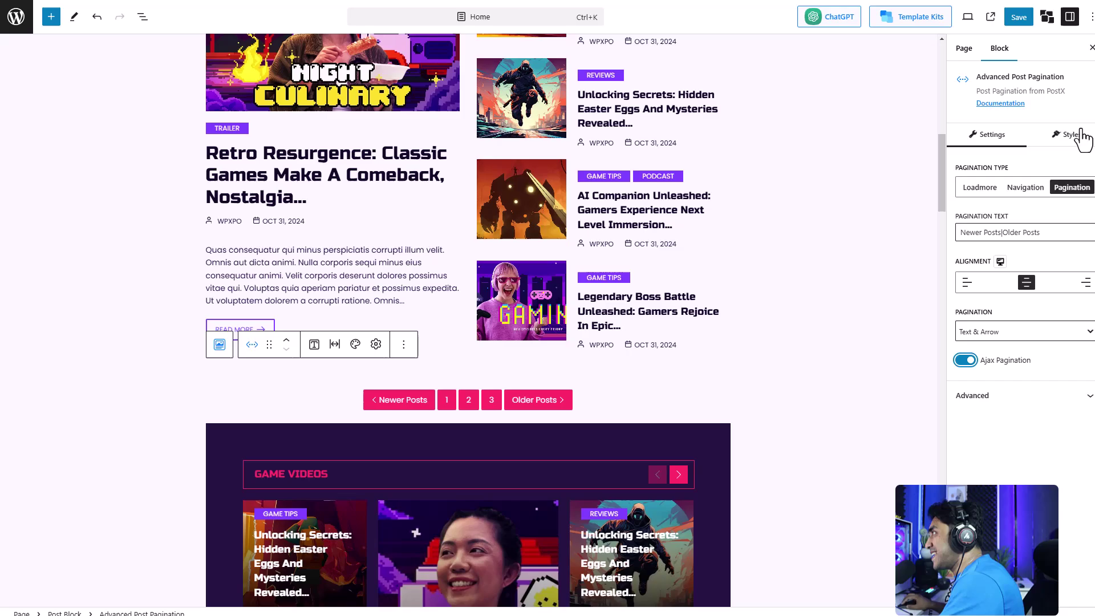
Review the pagination Styles options, including Typography and Hover, ending on the Normal state
scroll(896, 182, up, 2)
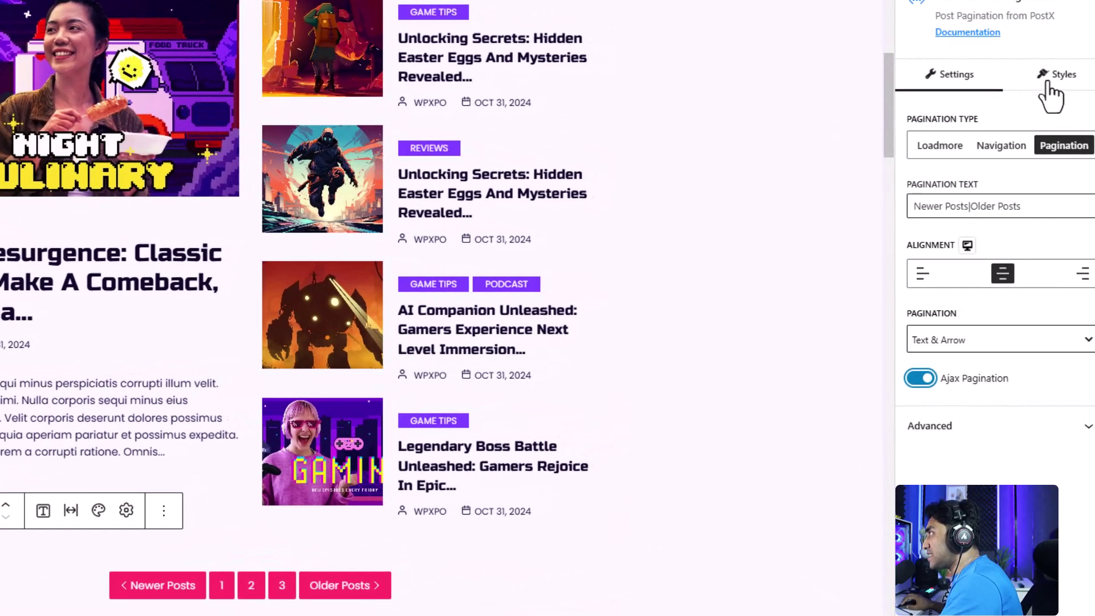
click(1043, 77)
click(1090, 120)
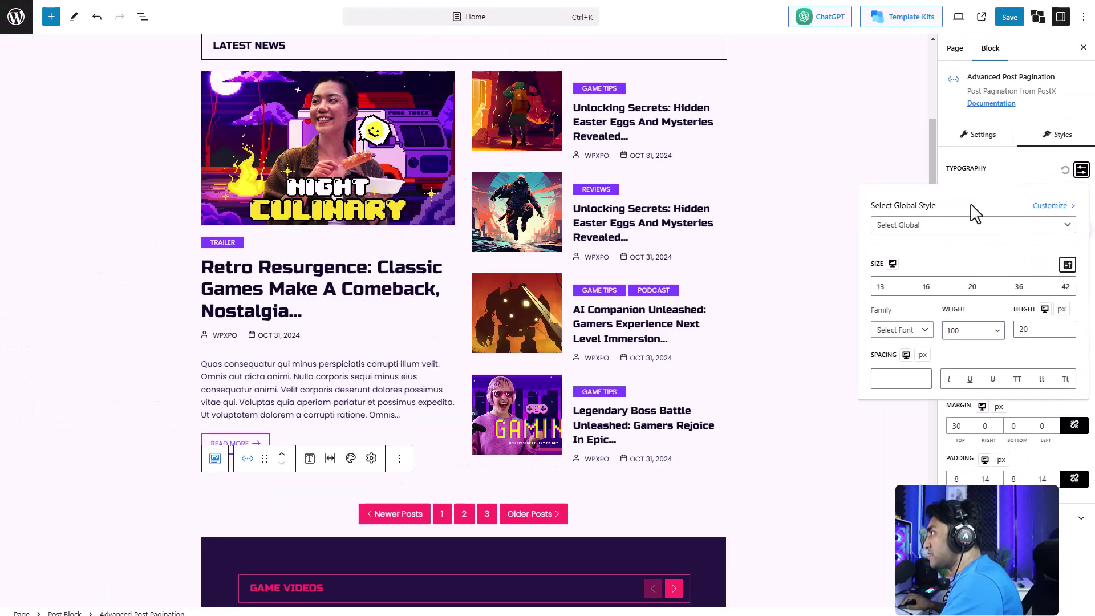
click(1081, 175)
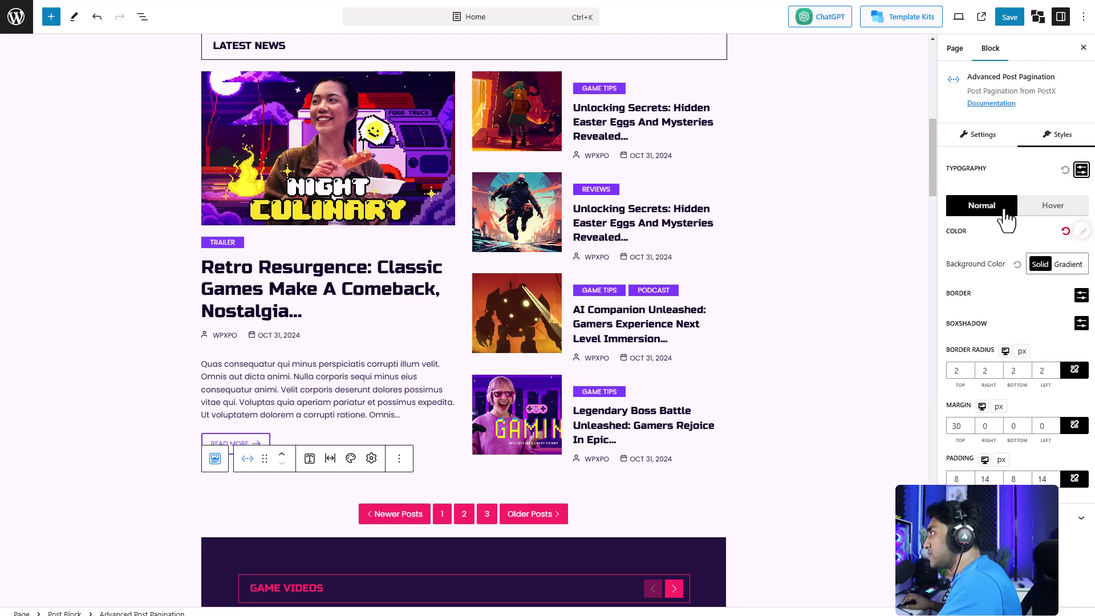
click(1070, 207)
click(978, 208)
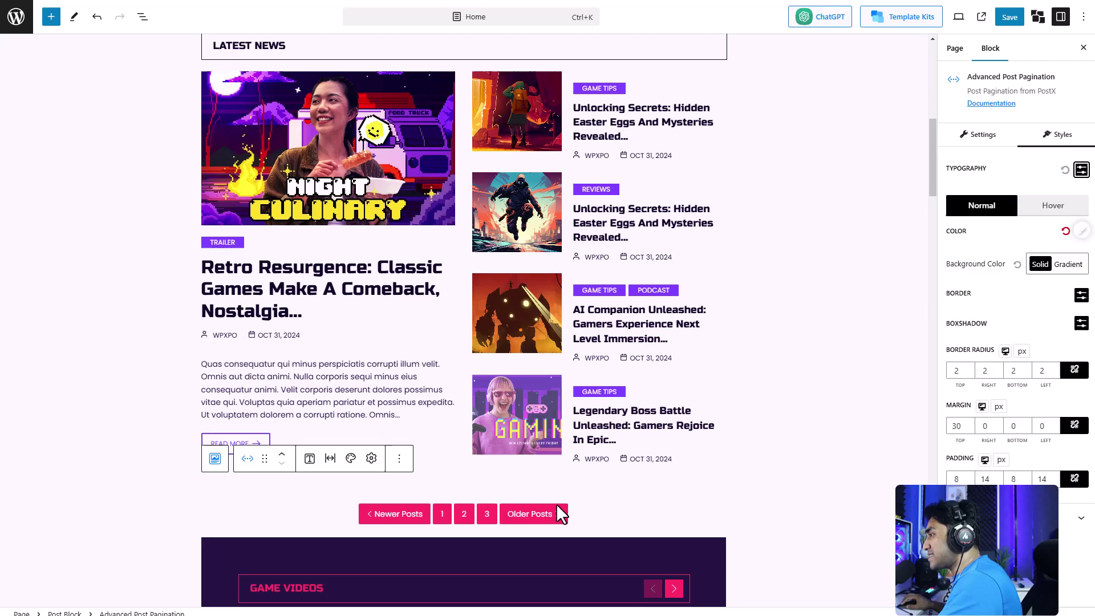
Give the pagination buttons a purple background, a linked 2 px orange border, and a box shadow
click(1037, 268)
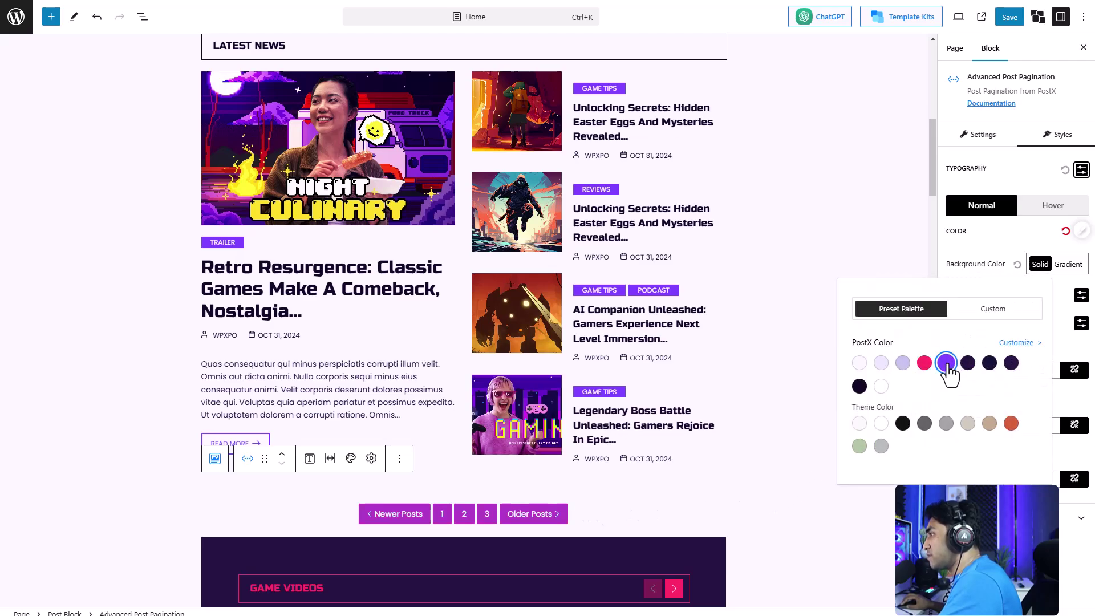
click(1039, 267)
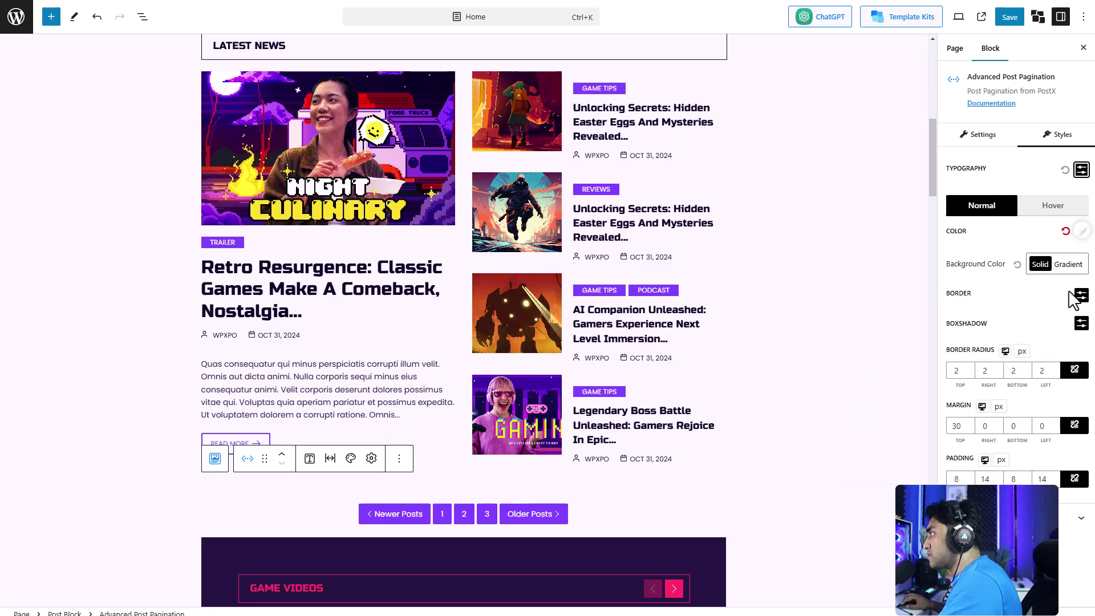
click(1081, 296)
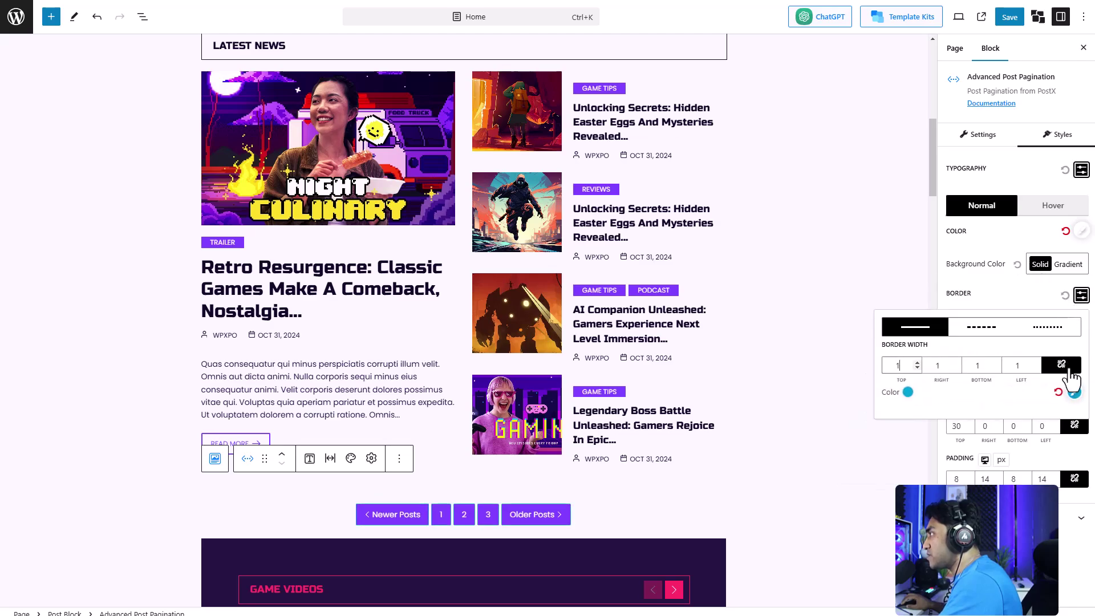
click(1069, 369)
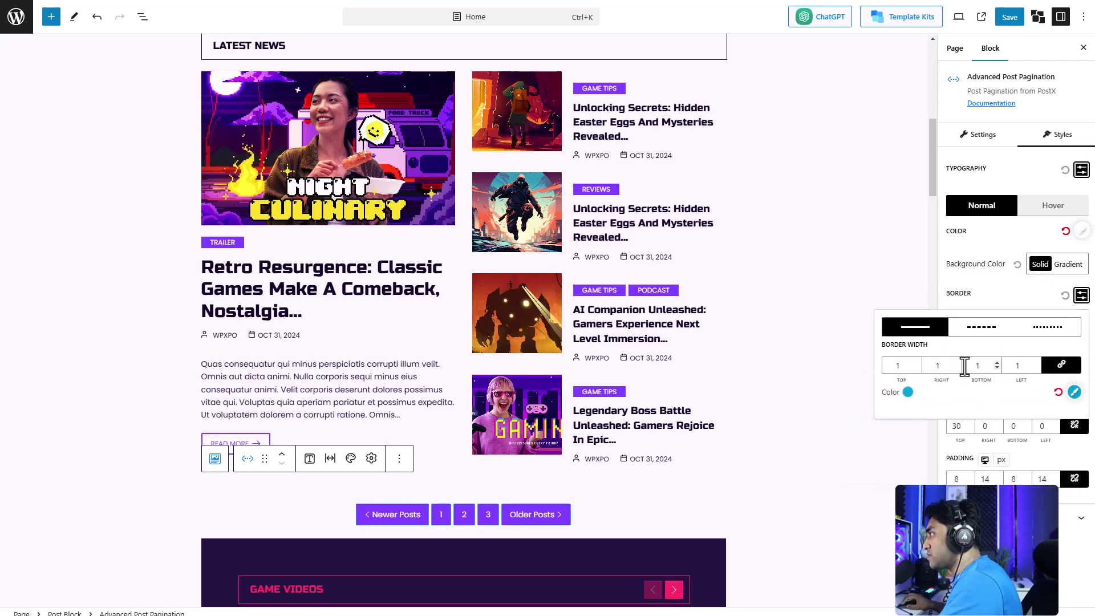
click(1075, 392)
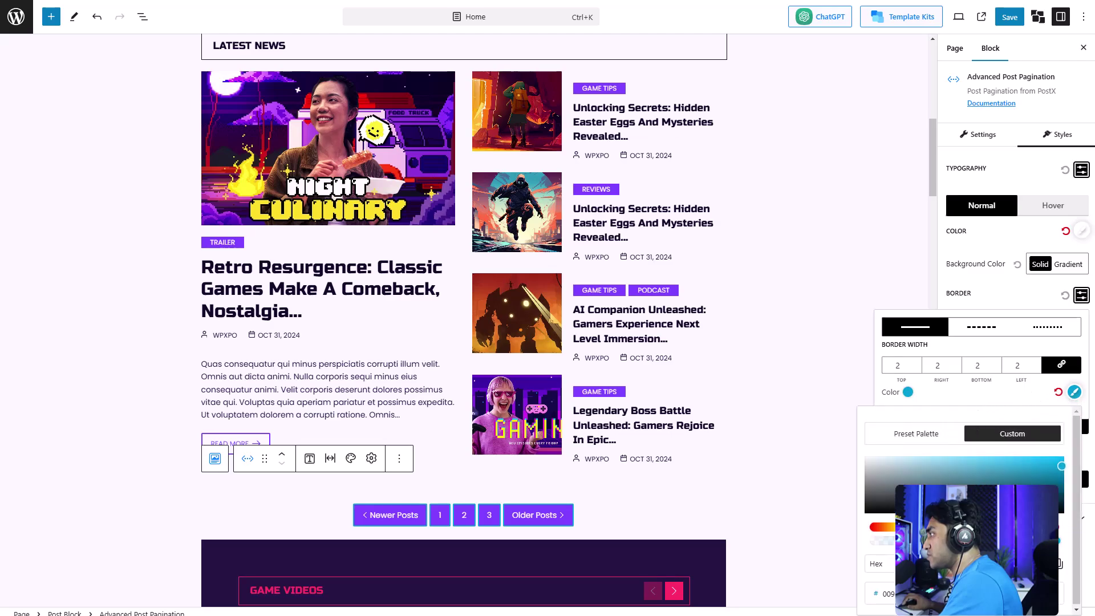
drag(965, 527, 888, 529)
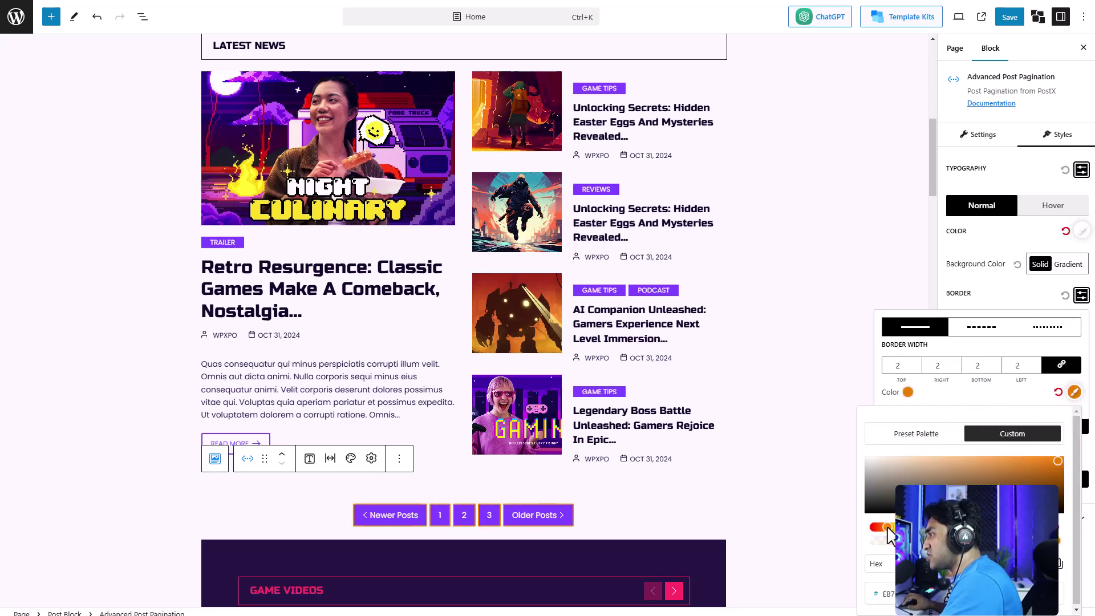
click(1072, 398)
click(1035, 291)
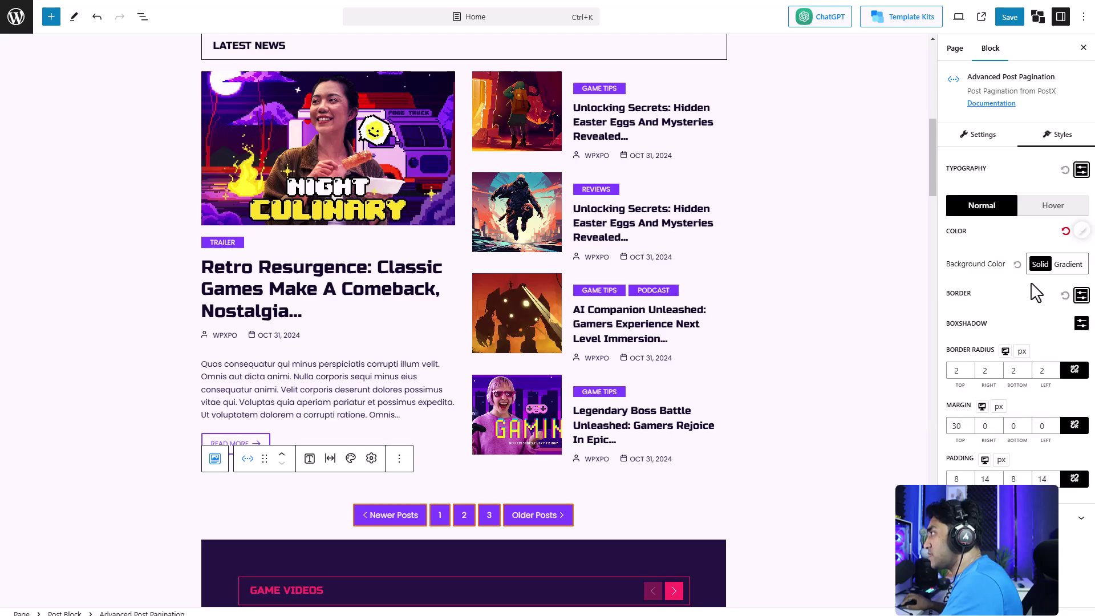
click(1081, 324)
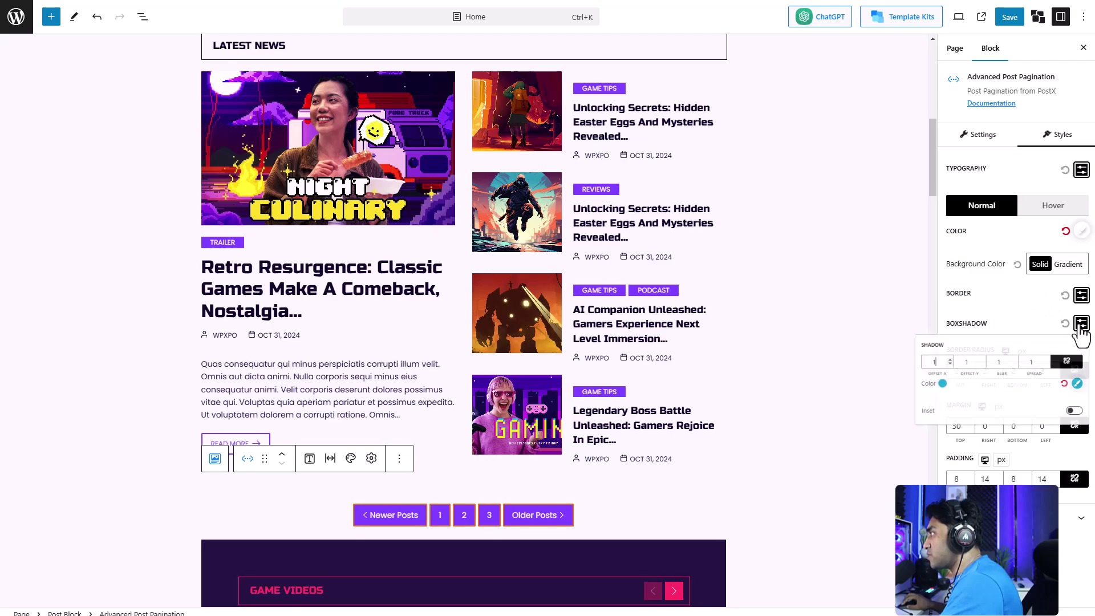
key(Escape)
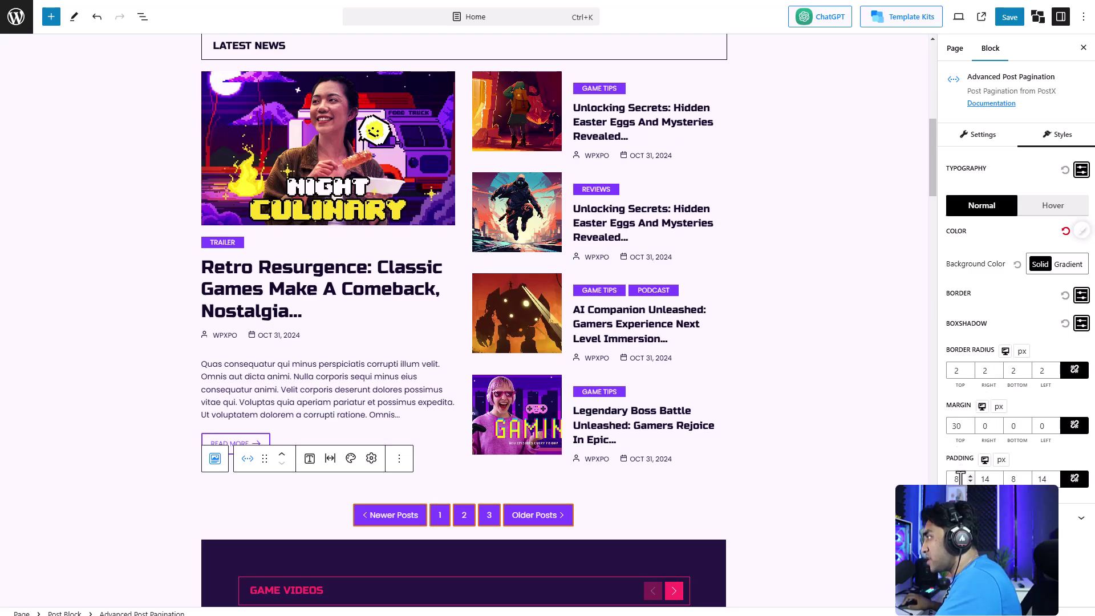
Set the hover state to a pinkish-red background with a blue border
click(1061, 208)
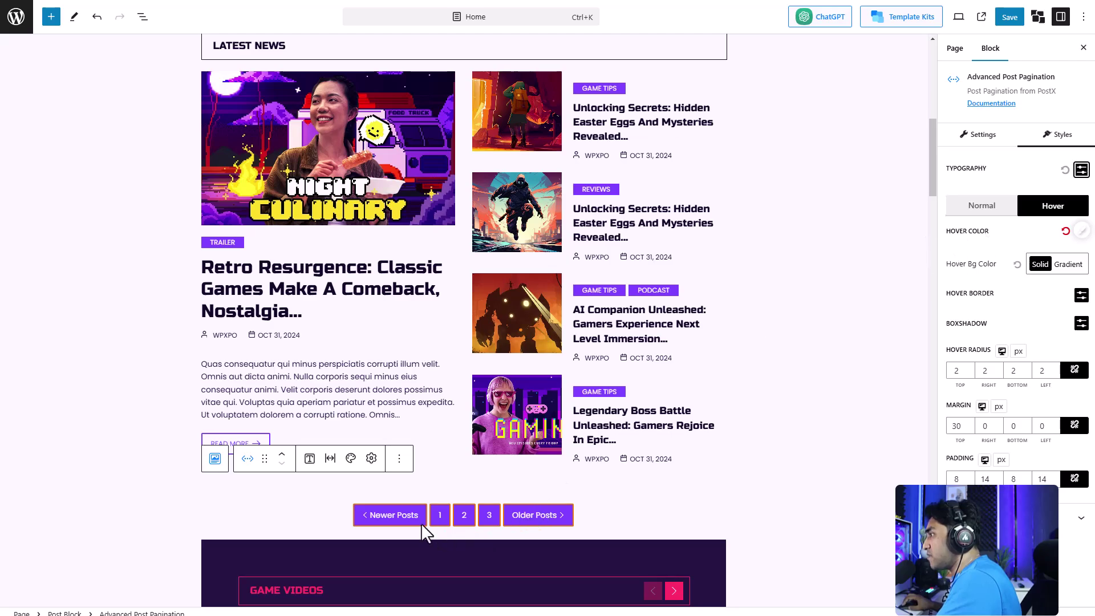
click(1043, 266)
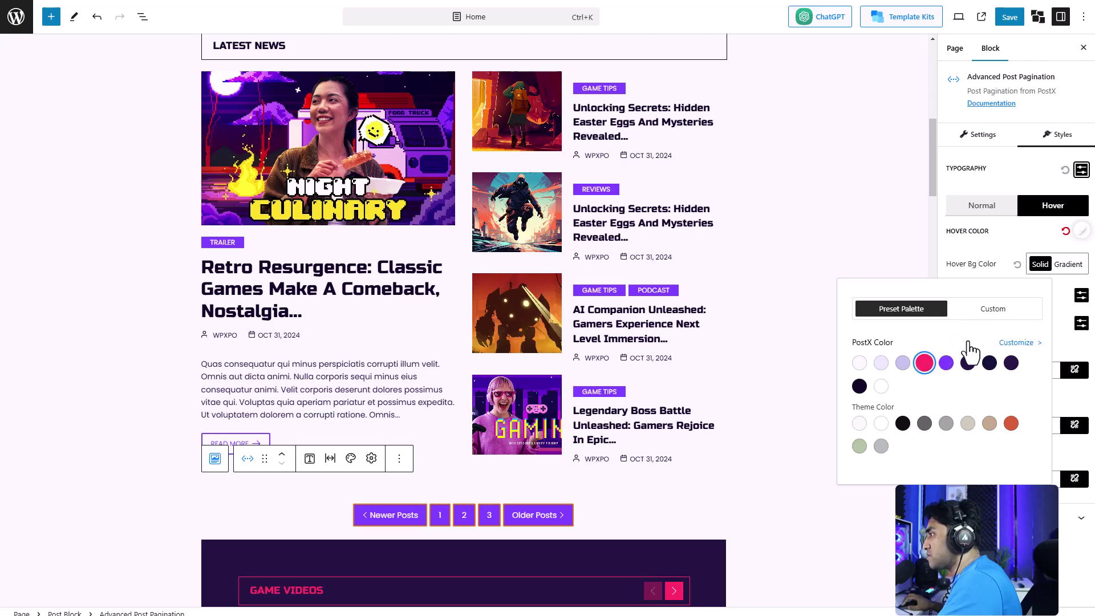
click(997, 266)
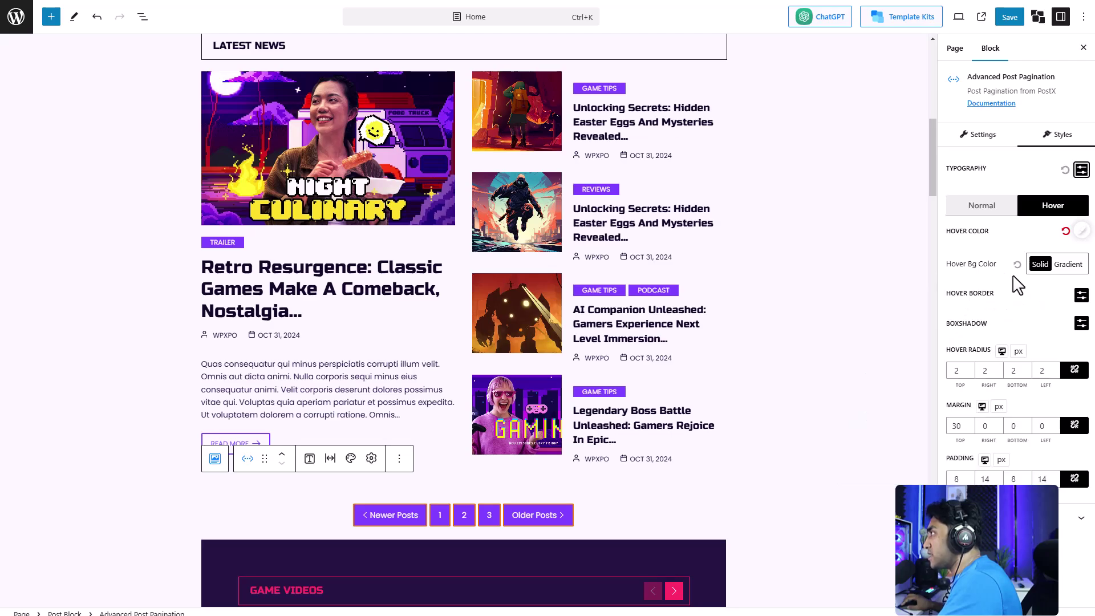
click(1081, 296)
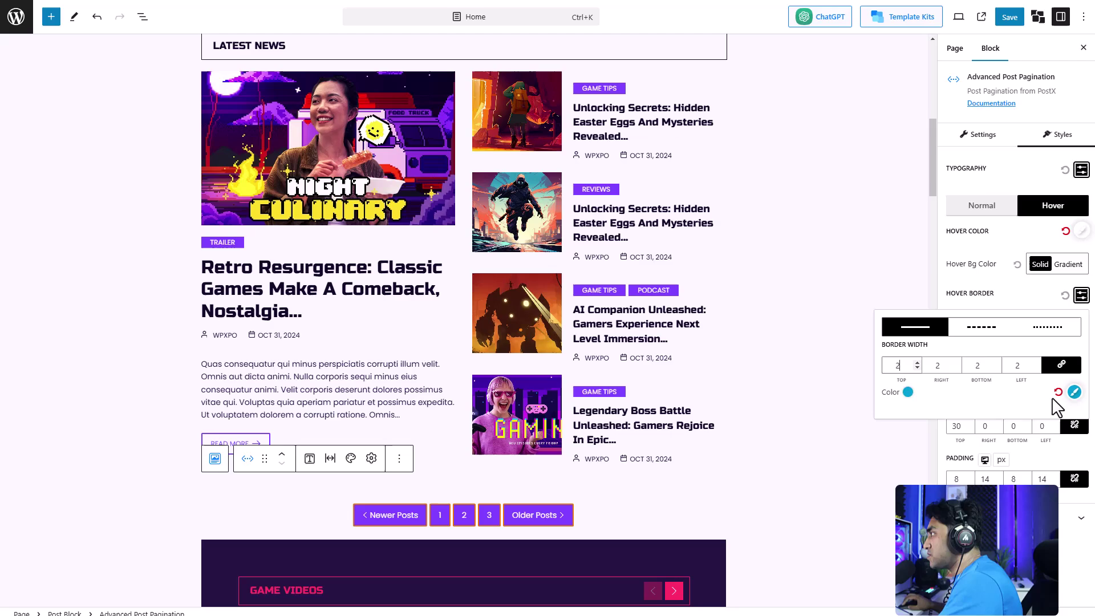
click(1074, 393)
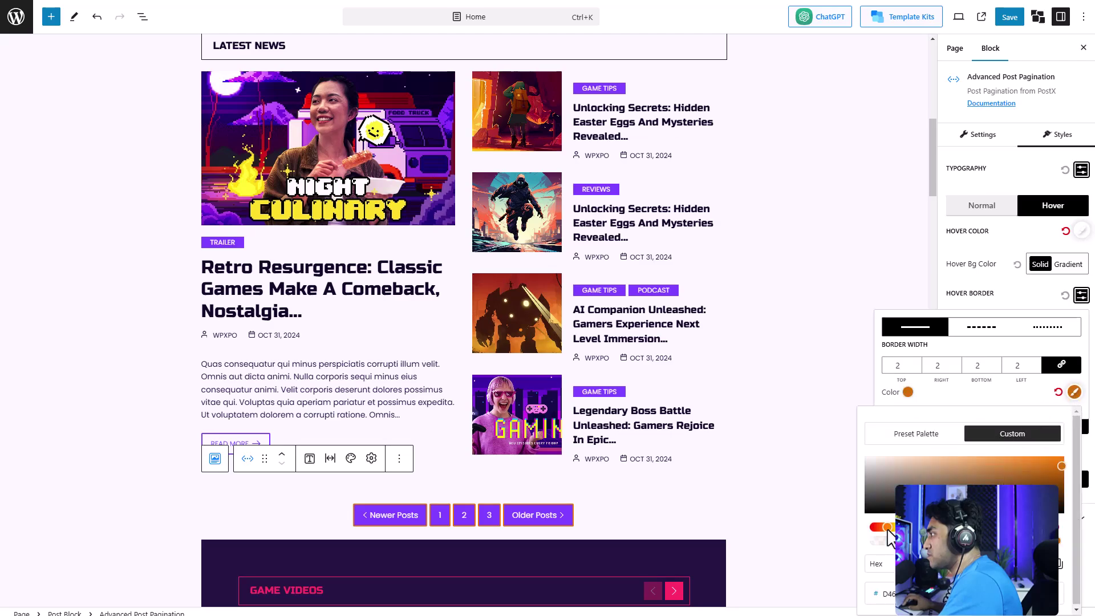
drag(887, 527, 997, 527)
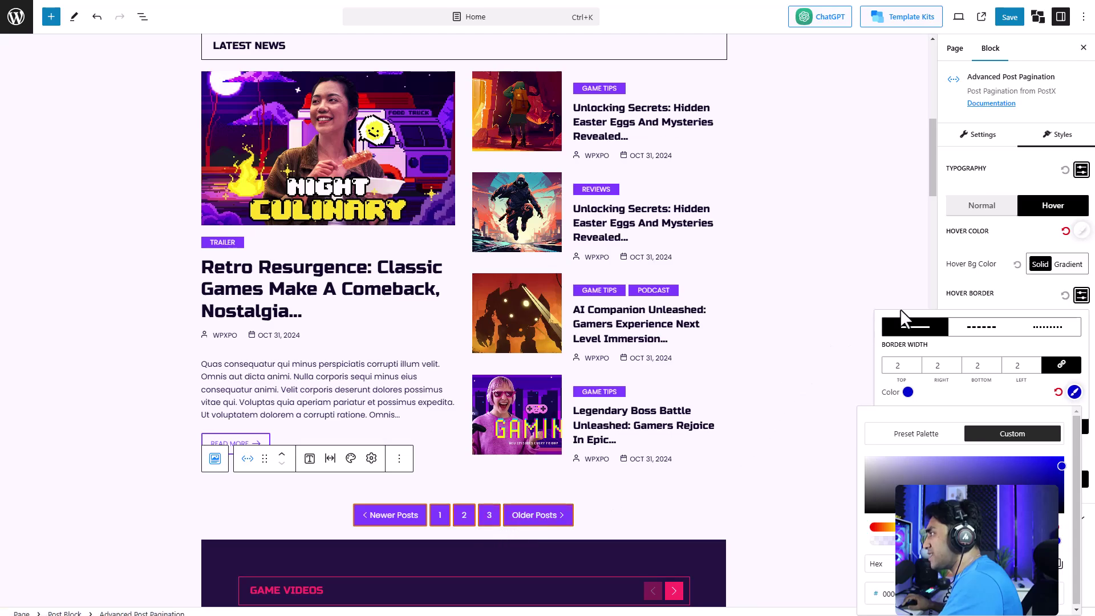
click(935, 297)
scroll(900, 291, down, 10)
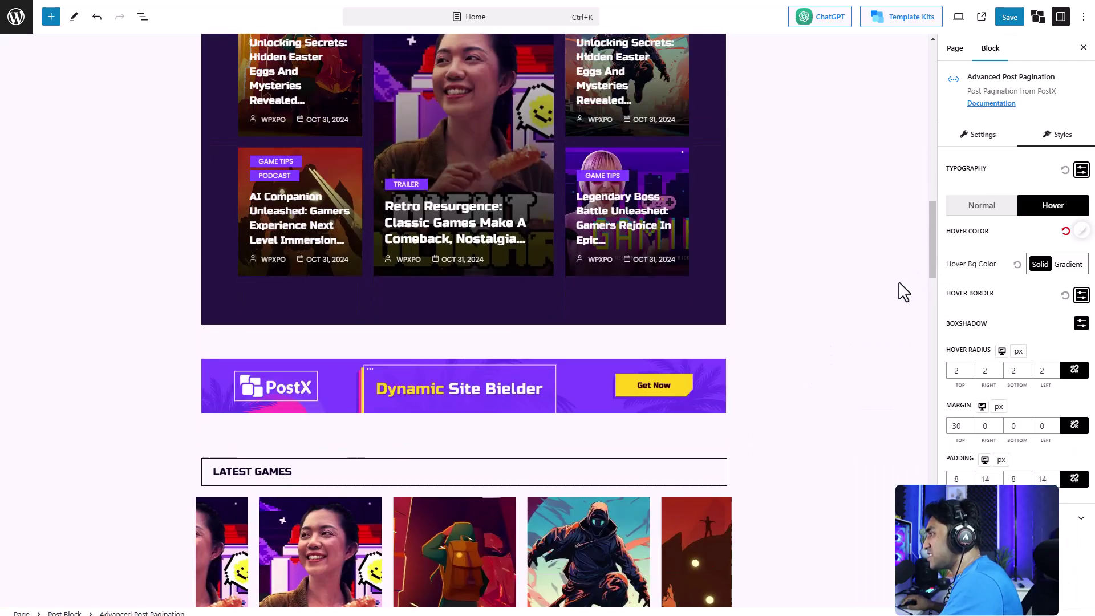
scroll(903, 293, down, 20)
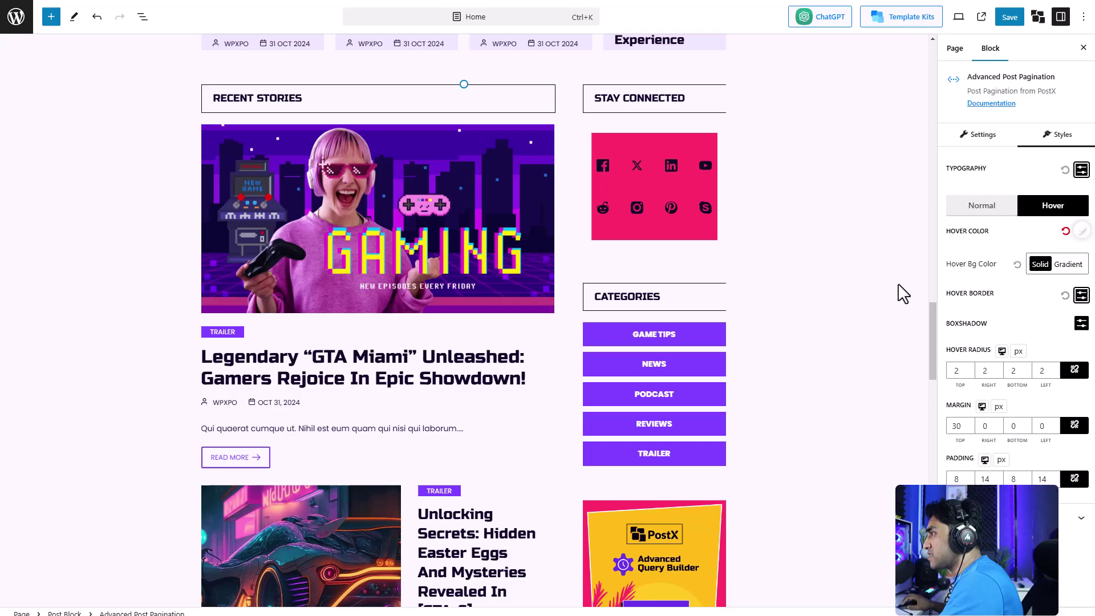
scroll(903, 294, down, 7)
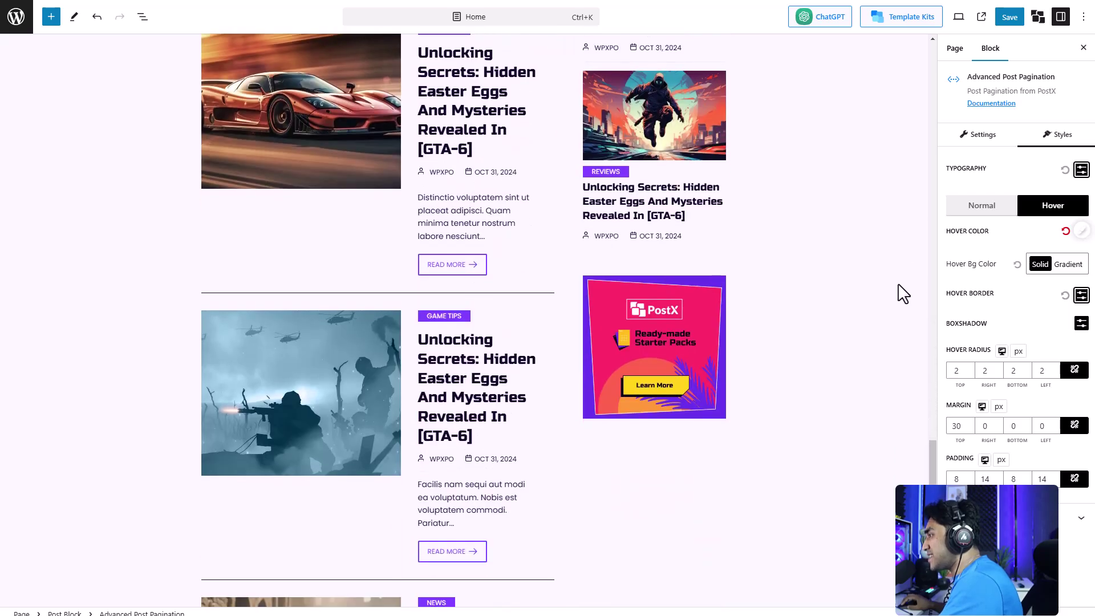
scroll(848, 308, down, 5)
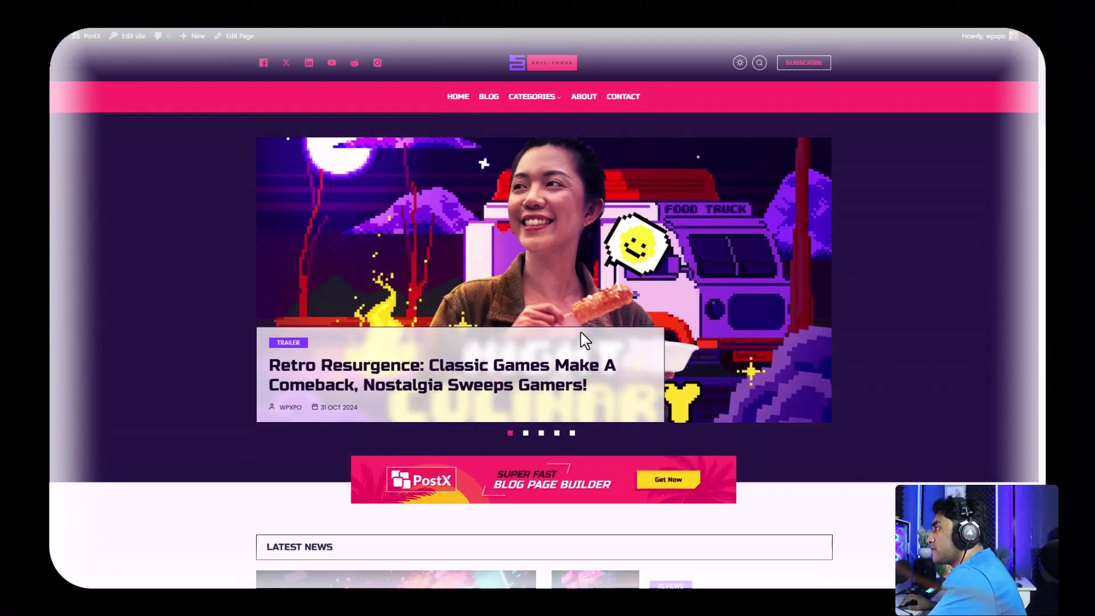
On the live homepage, load page 2 of the Latest News posts
scroll(587, 342, down, 3)
scroll(583, 335, down, 6)
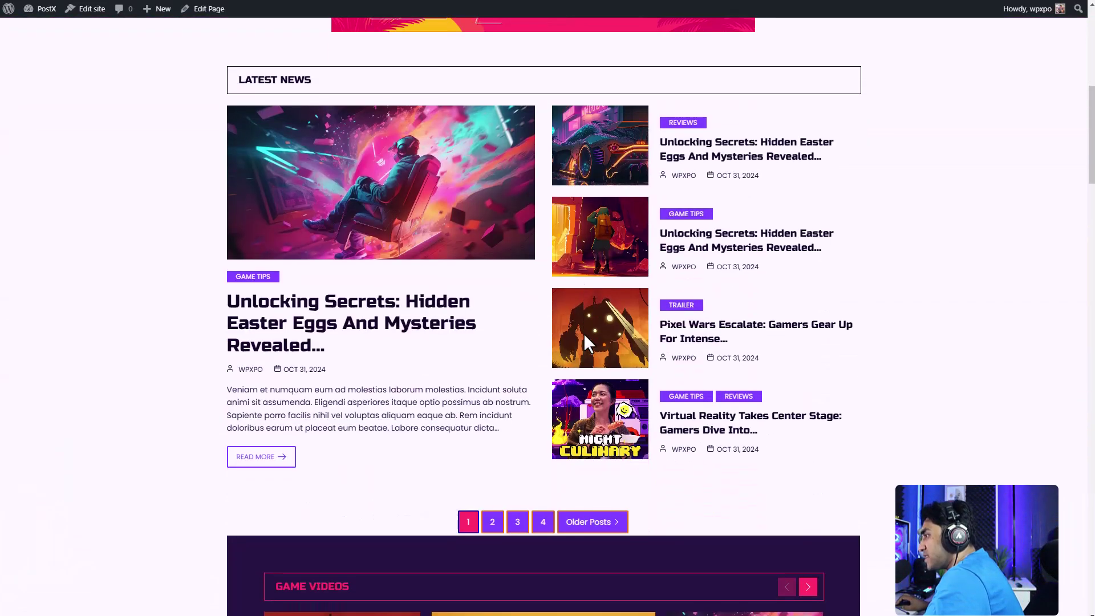
click(497, 445)
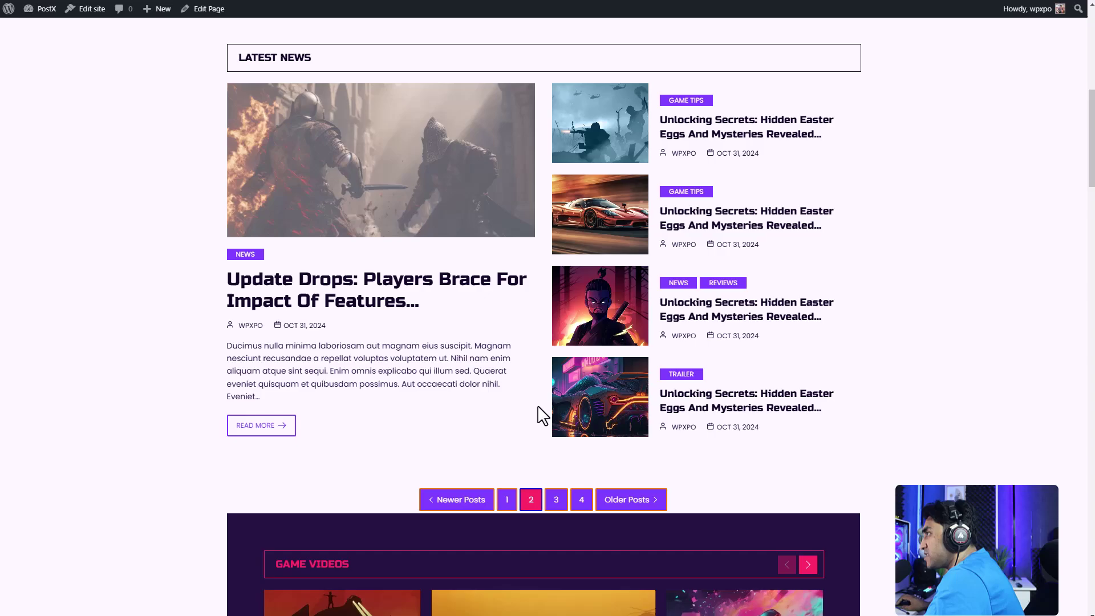
Load page 2 of the blog post list, showing posts like 'Osmic Quest Unveiled'
scroll(611, 448, down, 20)
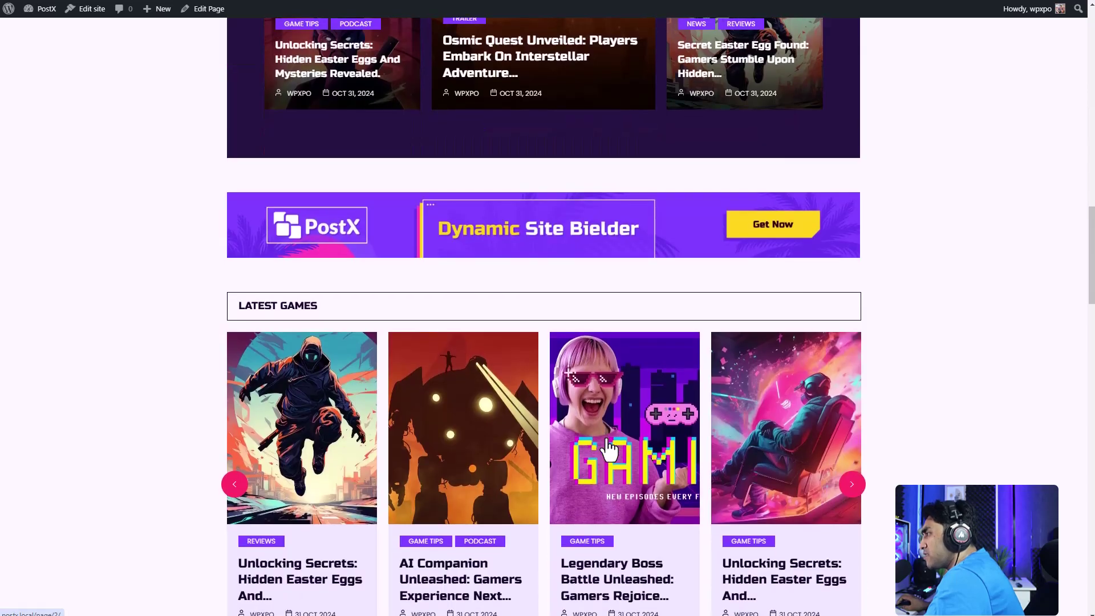
scroll(609, 451, down, 10)
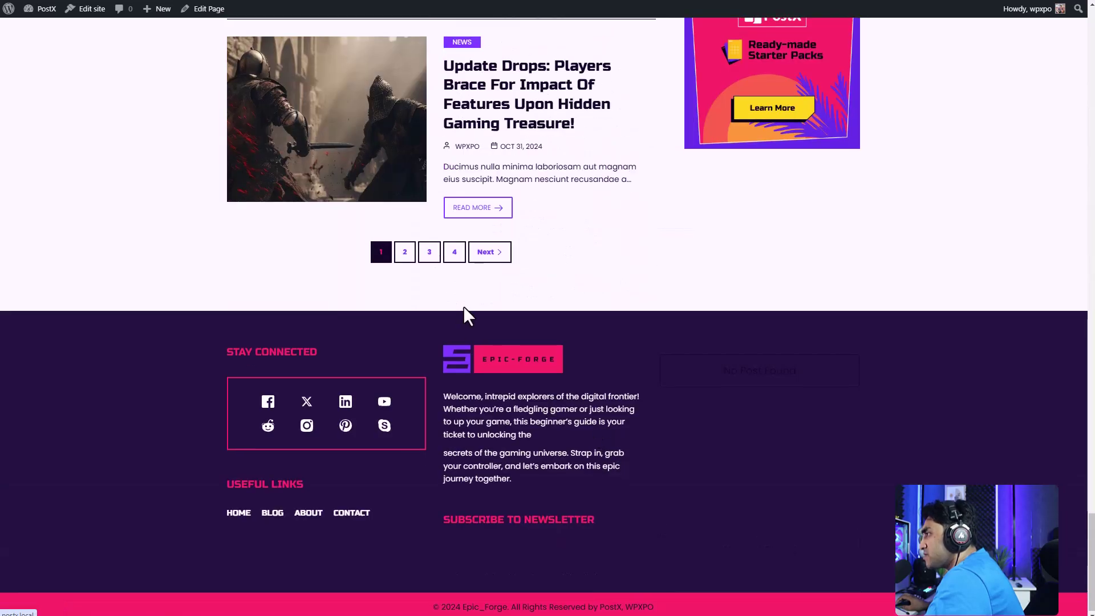
scroll(464, 313, up, 3)
click(405, 426)
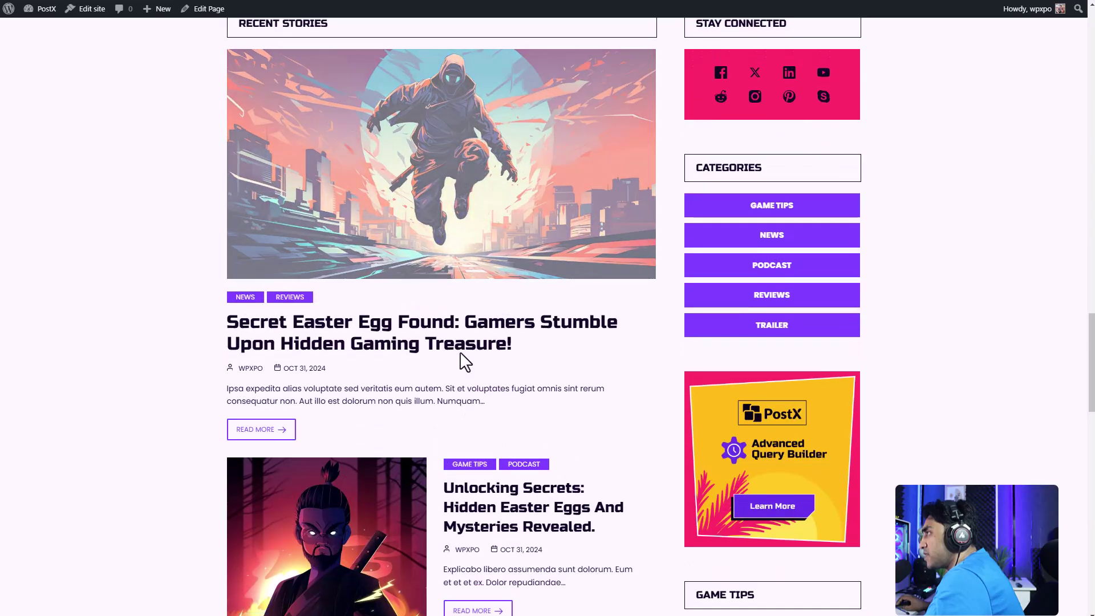
scroll(465, 357, up, 2)
scroll(472, 381, down, 5)
scroll(472, 381, down, 15)
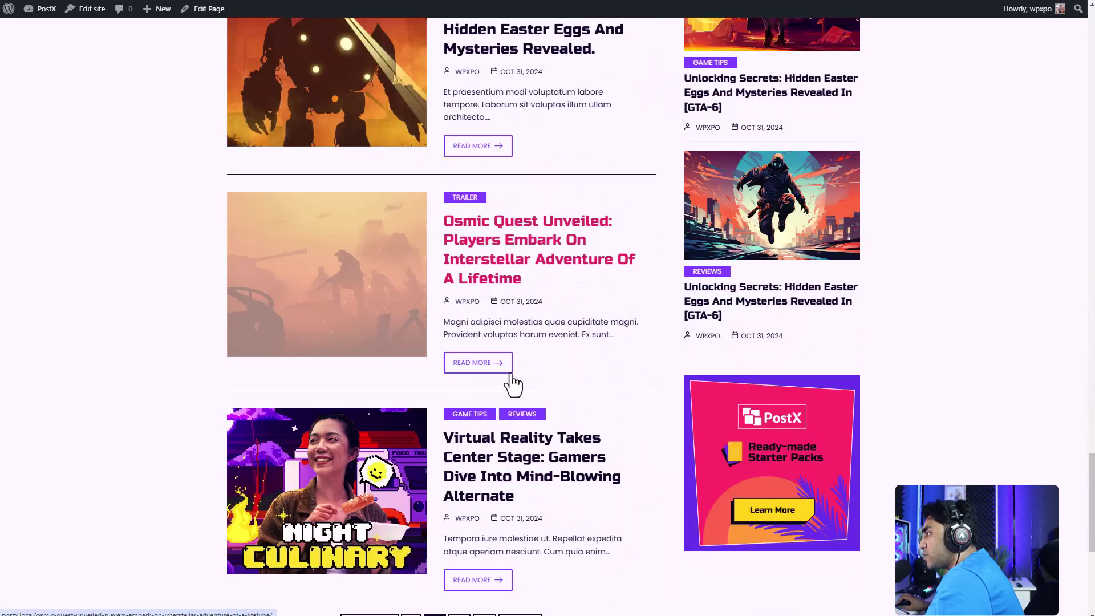